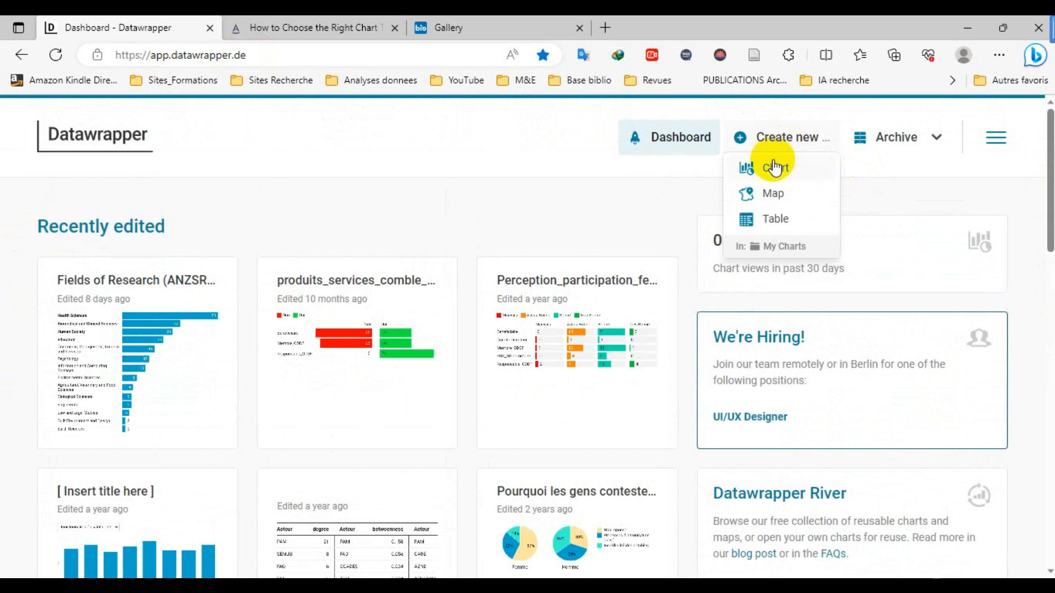
Create a new chart in Datawrapper and copy the data range A1:E6 from the BDD (2) sheet in Excel.
click(773, 169)
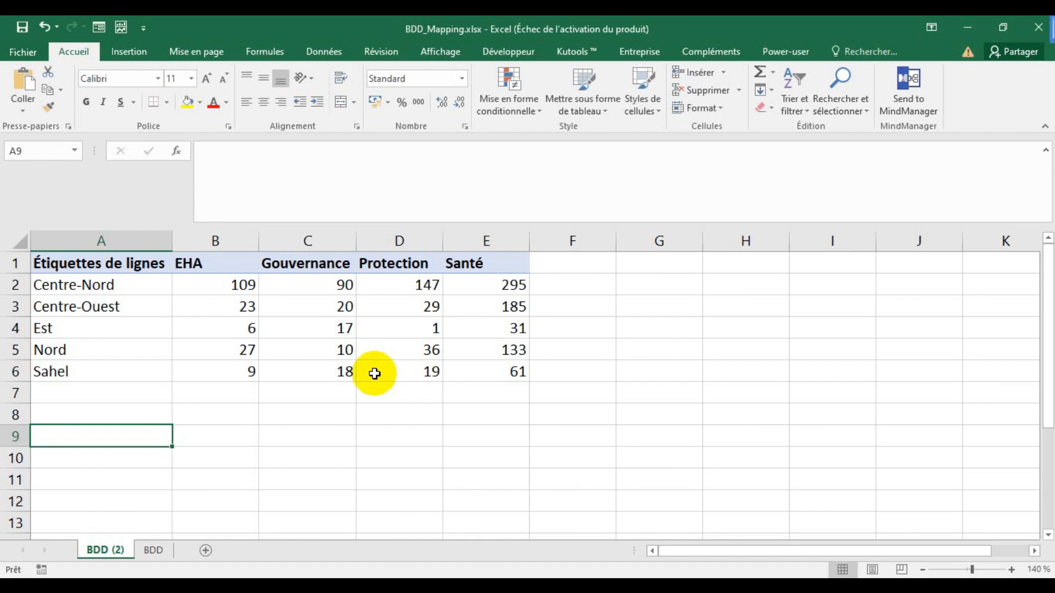
drag(129, 267, 486, 370)
key(ctrl+c)
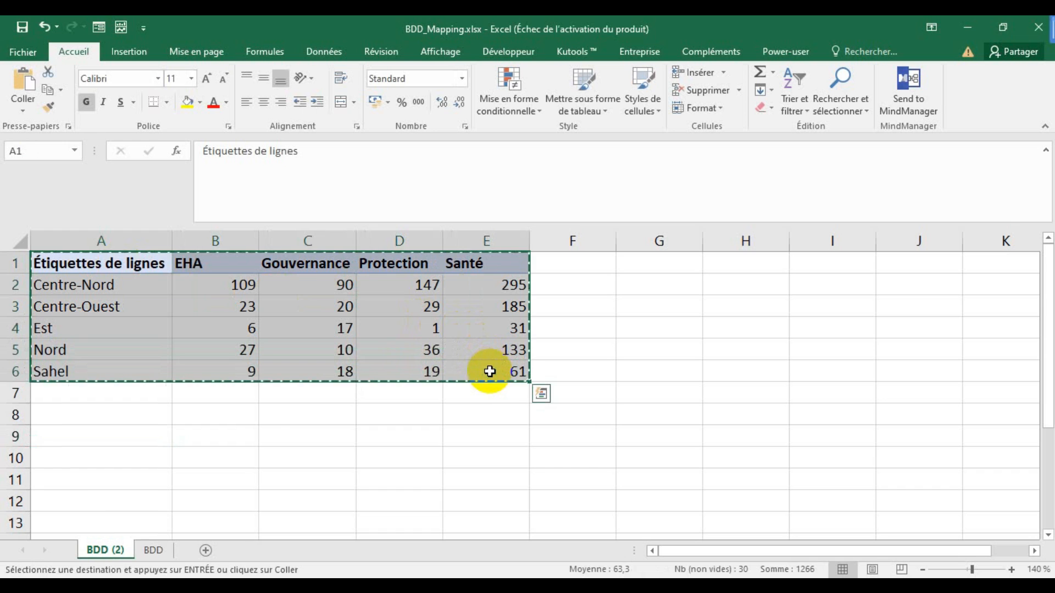
Return to Datawrapper, paste the copied table as the chart's data and proceed to the data check.
click(967, 32)
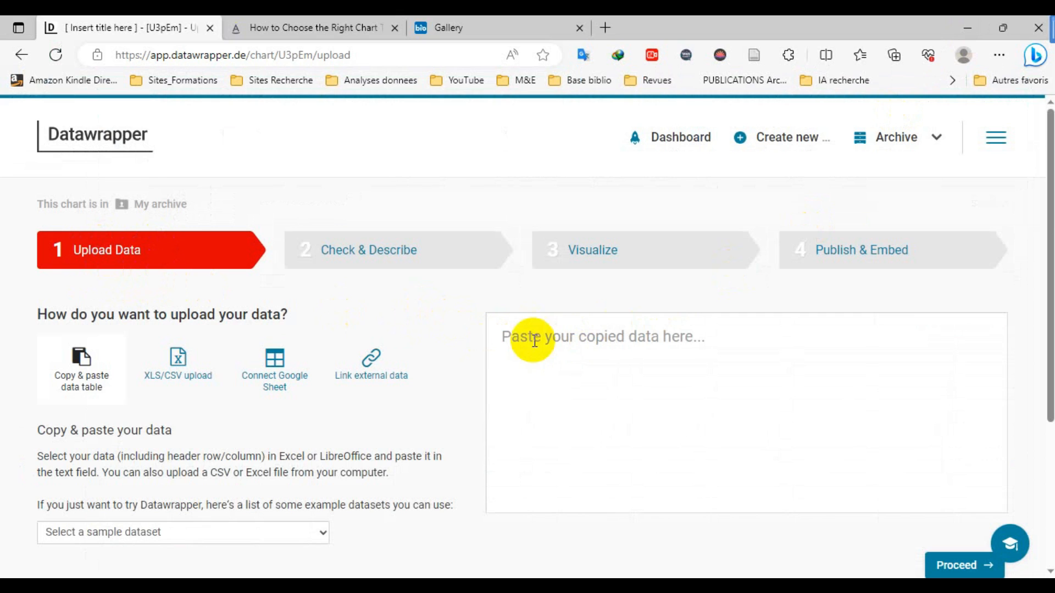
click(510, 336)
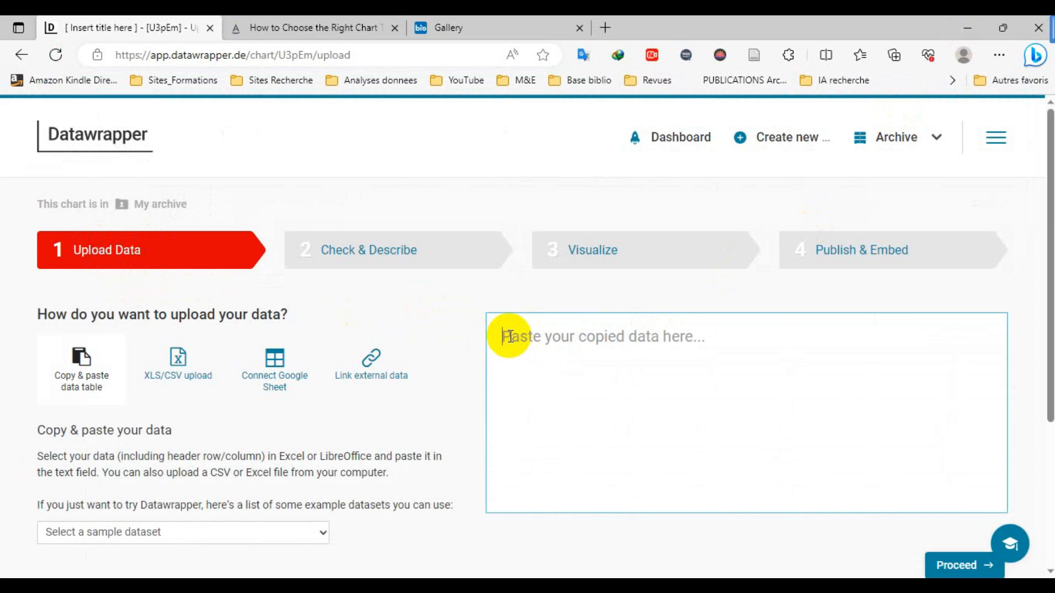
key(ctrl+v)
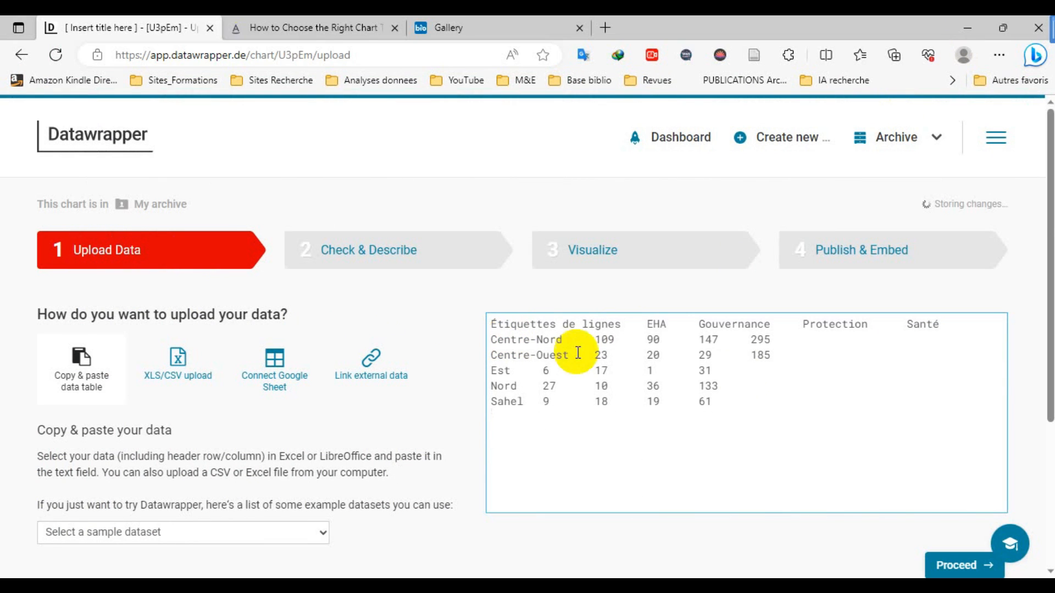
drag(1045, 413, 1046, 467)
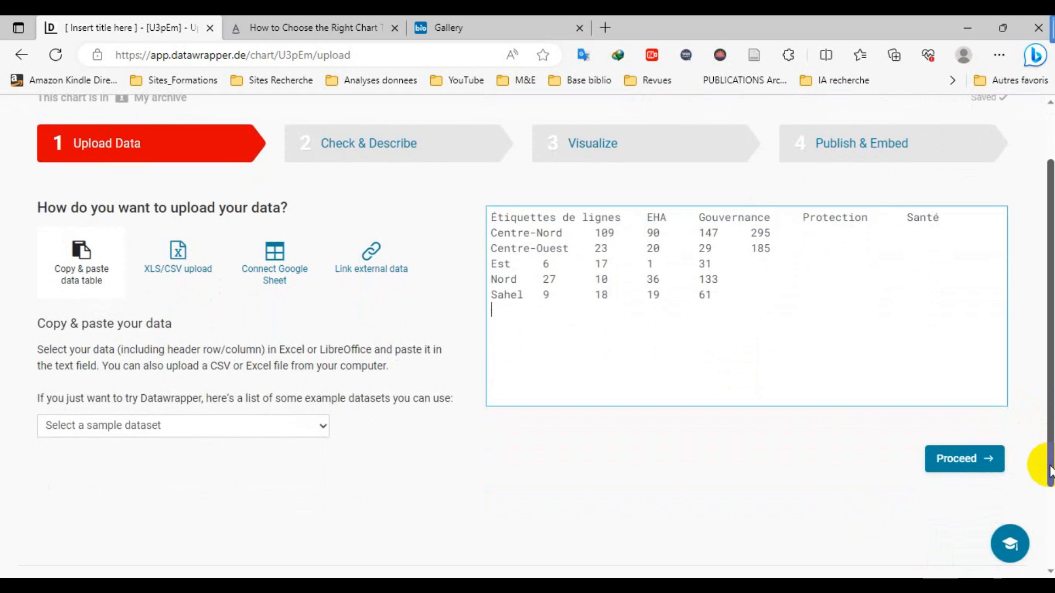
click(956, 463)
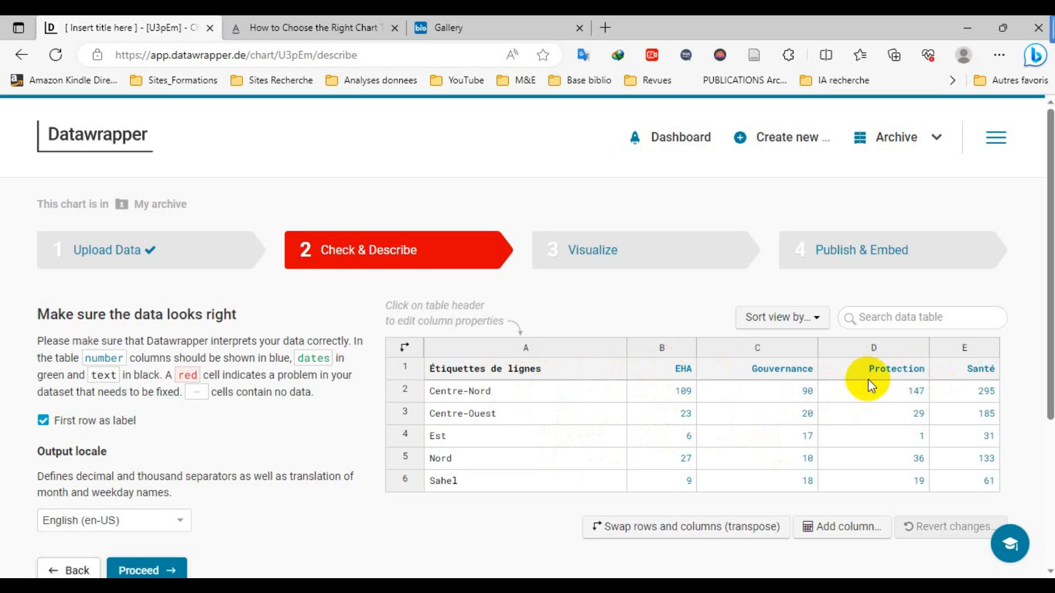
Accept the data as interpreted and choose Stacked Column Chart as the chart type.
drag(1047, 397, 1049, 451)
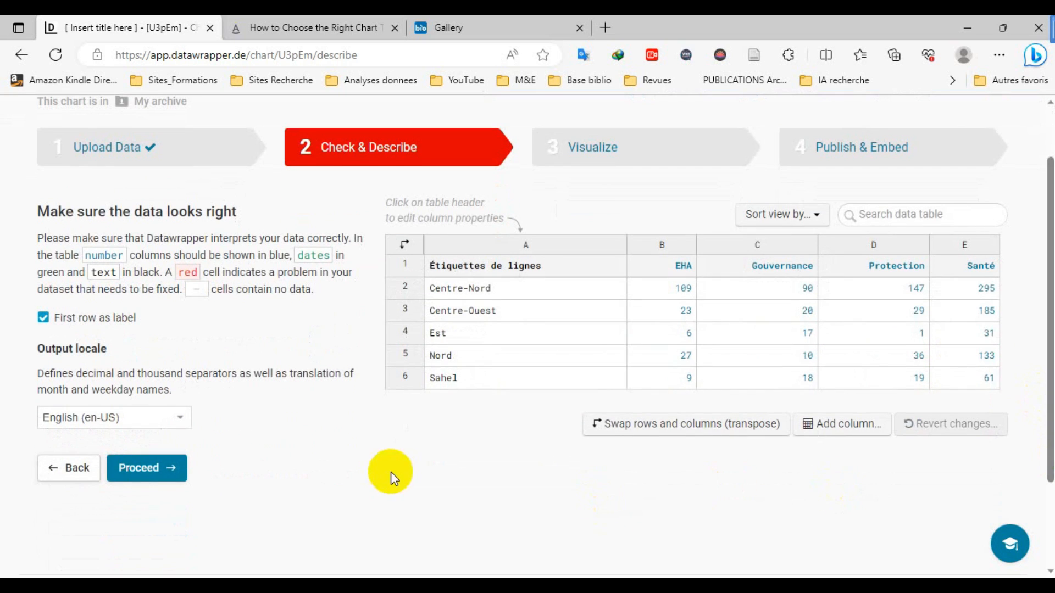
click(168, 478)
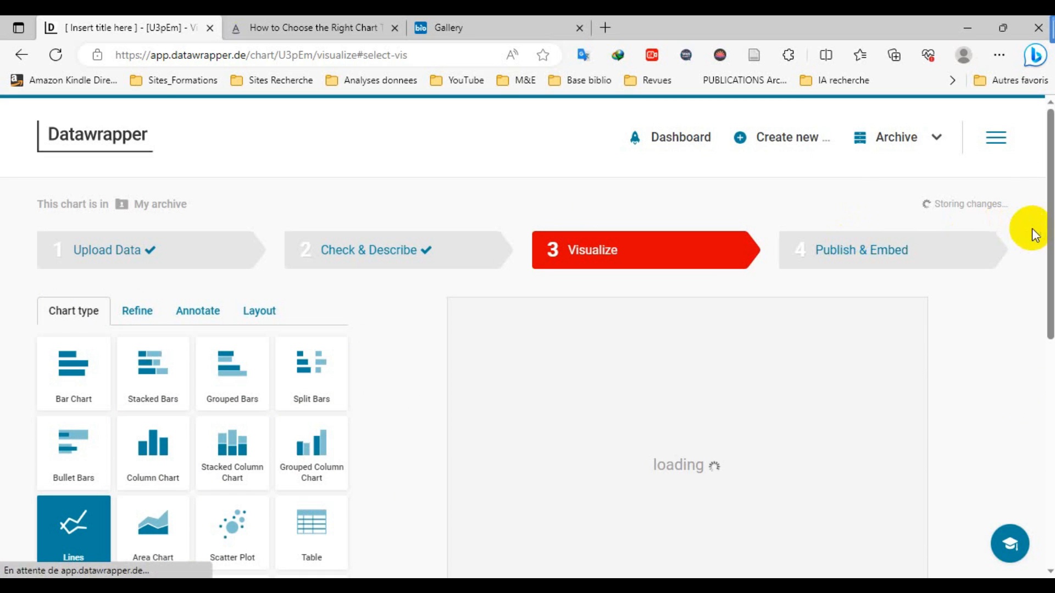
drag(1050, 241, 1051, 300)
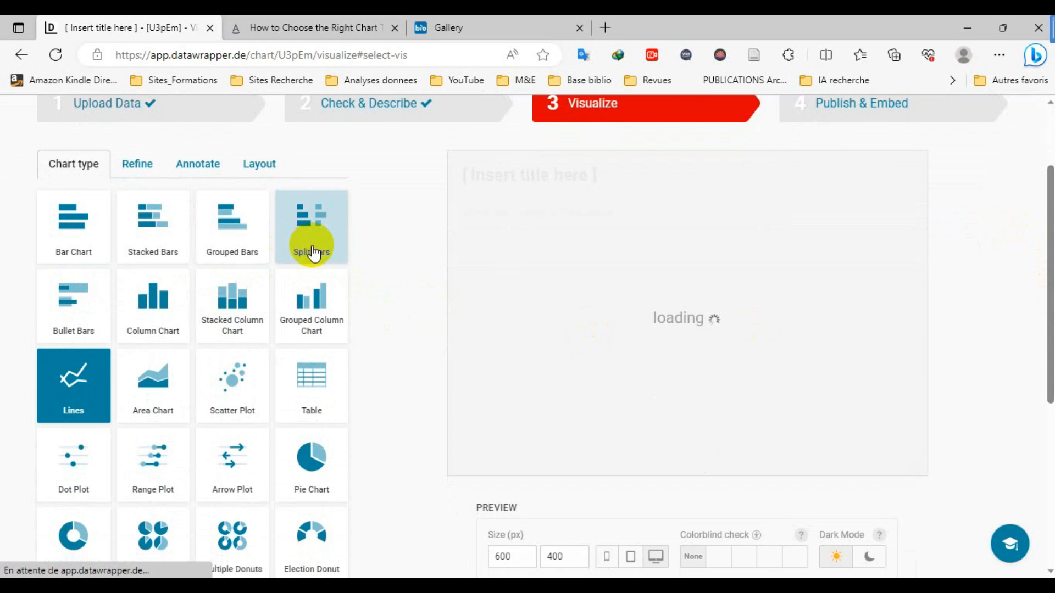
click(228, 301)
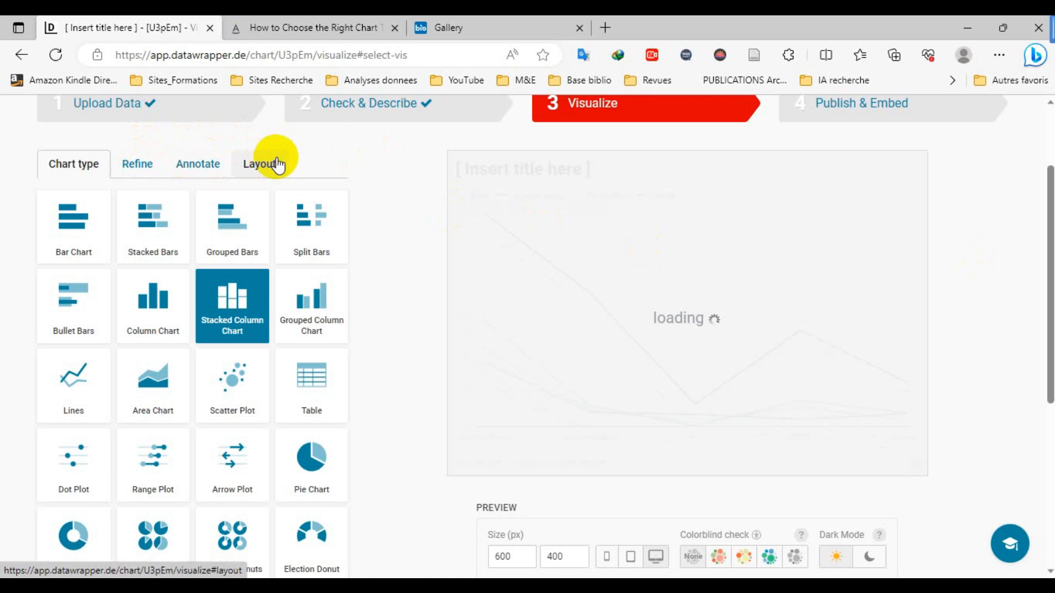
Look through the chart's refine settings for the axes and appearance, including the column color palette.
click(142, 164)
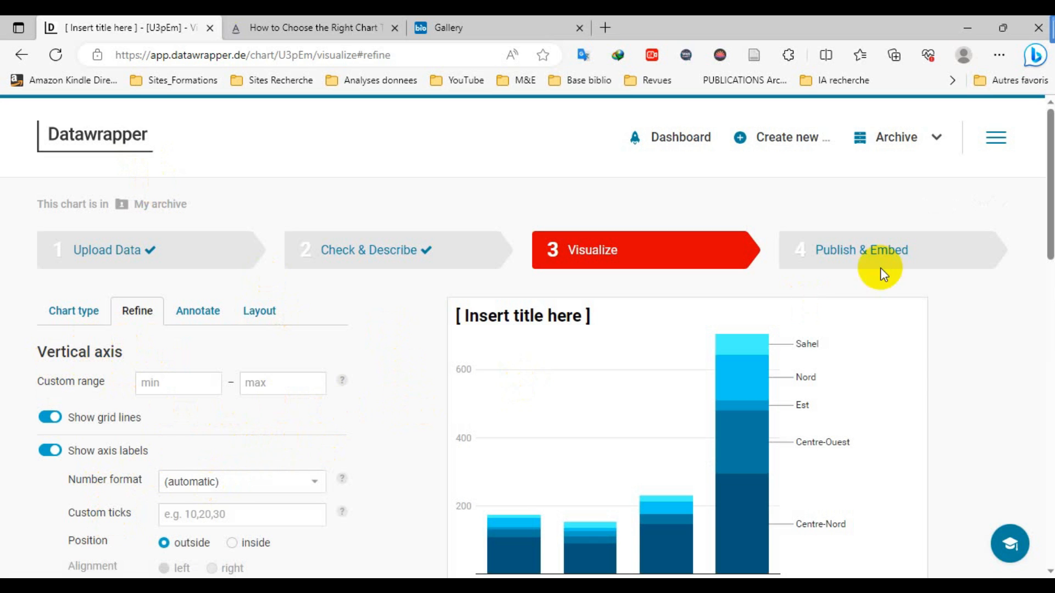
drag(1048, 230, 1049, 405)
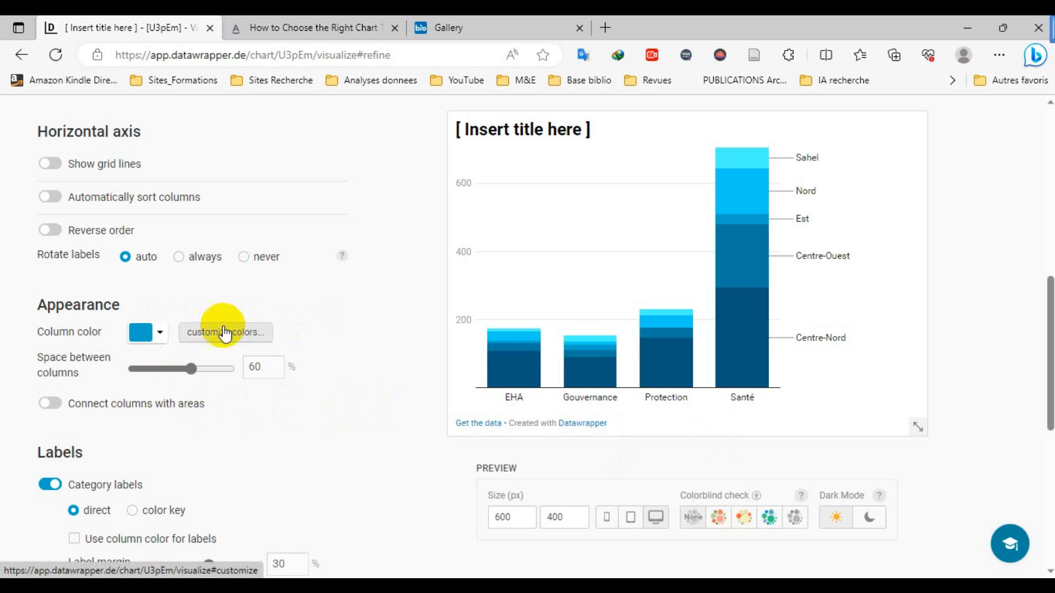
click(161, 336)
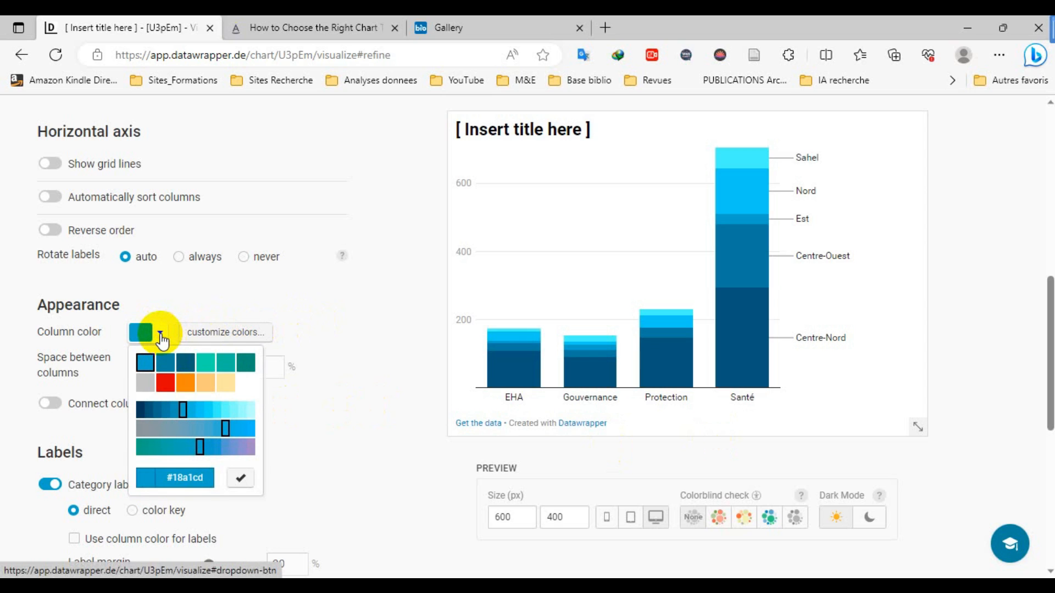
click(344, 299)
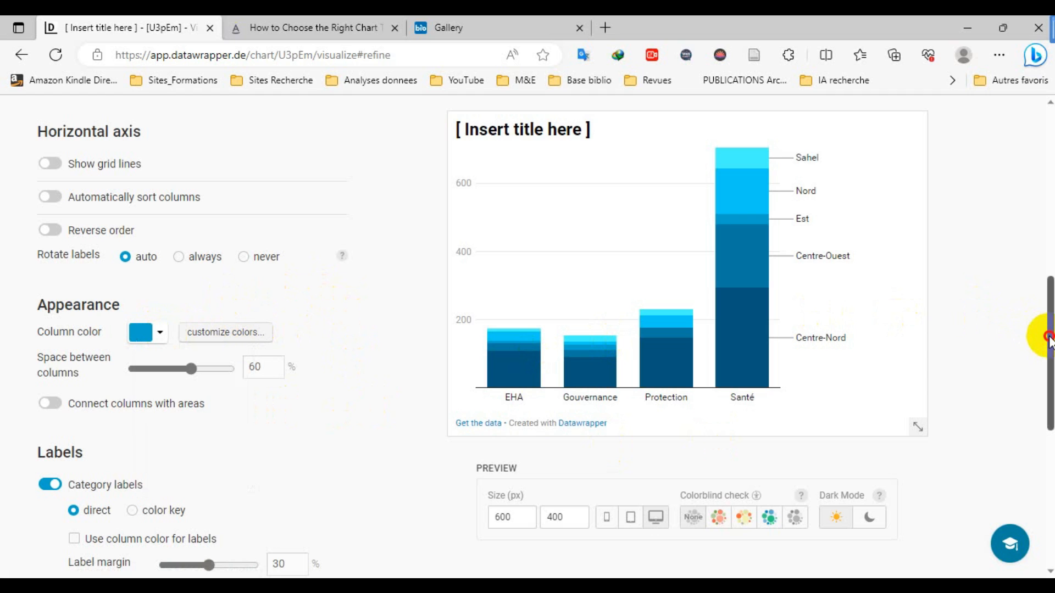
drag(1049, 338, 1038, 292)
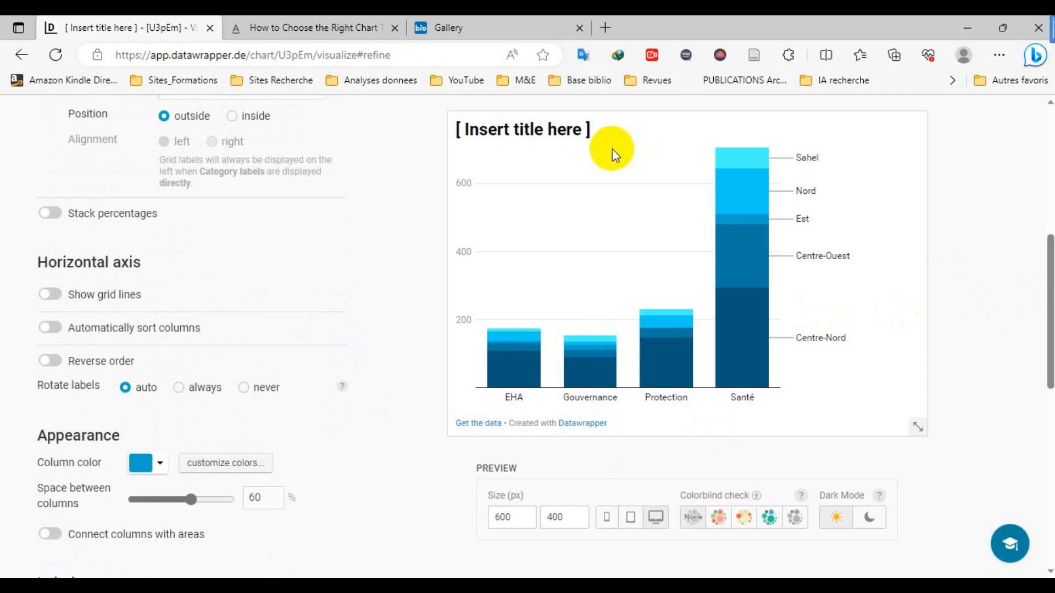
Replace the placeholder chart title with "Essai graphique".
click(583, 134)
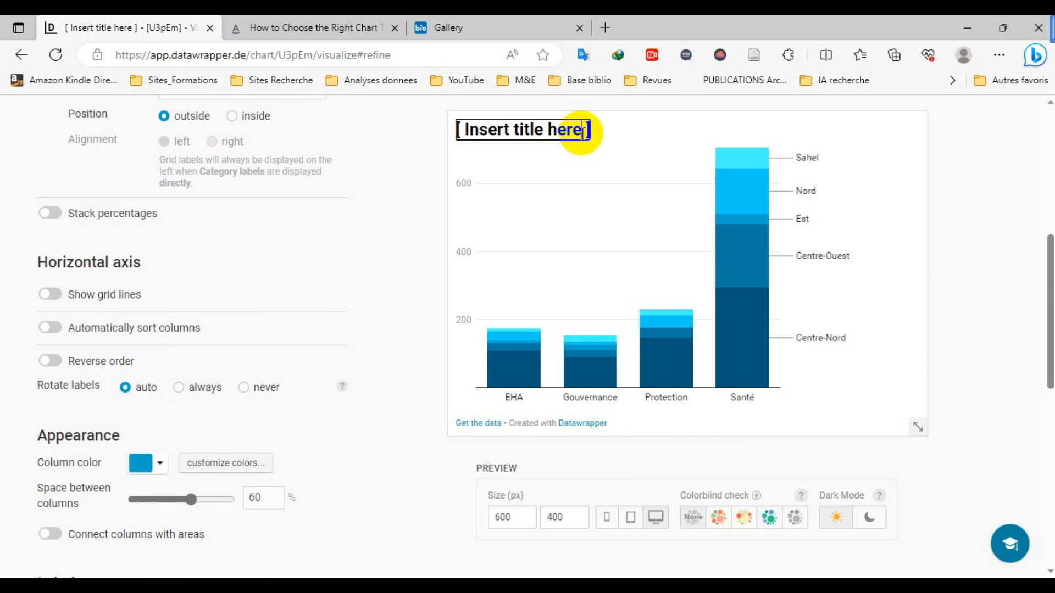
key(BackSpace)
key(BackSpace)
key(BackSpace)
key(BackSpace)
key(BackSpace)
key(BackSpace)
key(BackSpace)
key(BackSpace)
key(BackSpace)
key(BackSpace)
key(BackSpace)
key(BackSpace)
key(BackSpace)
key(BackSpace)
key(BackSpace)
key(BackSpace)
key(BackSpace)
key(BackSpace)
key(BackSpace)
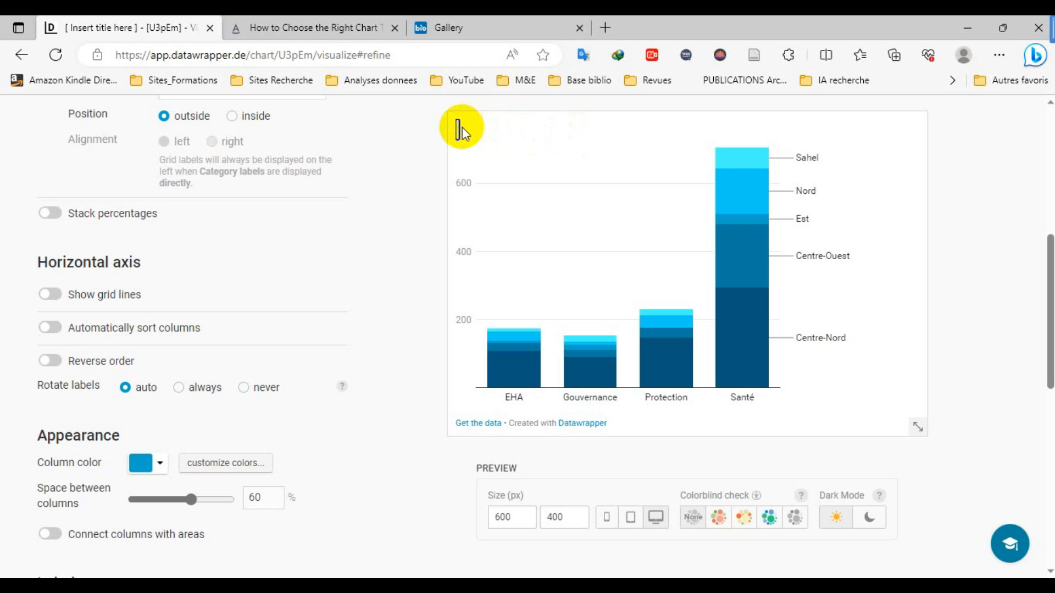
text(Essai graphique)
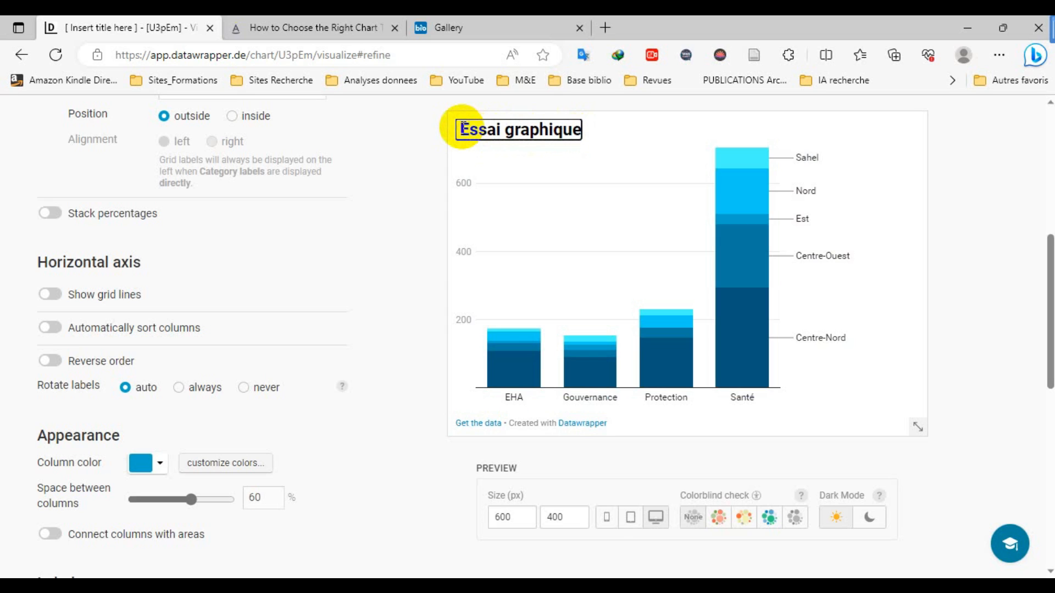
click(993, 223)
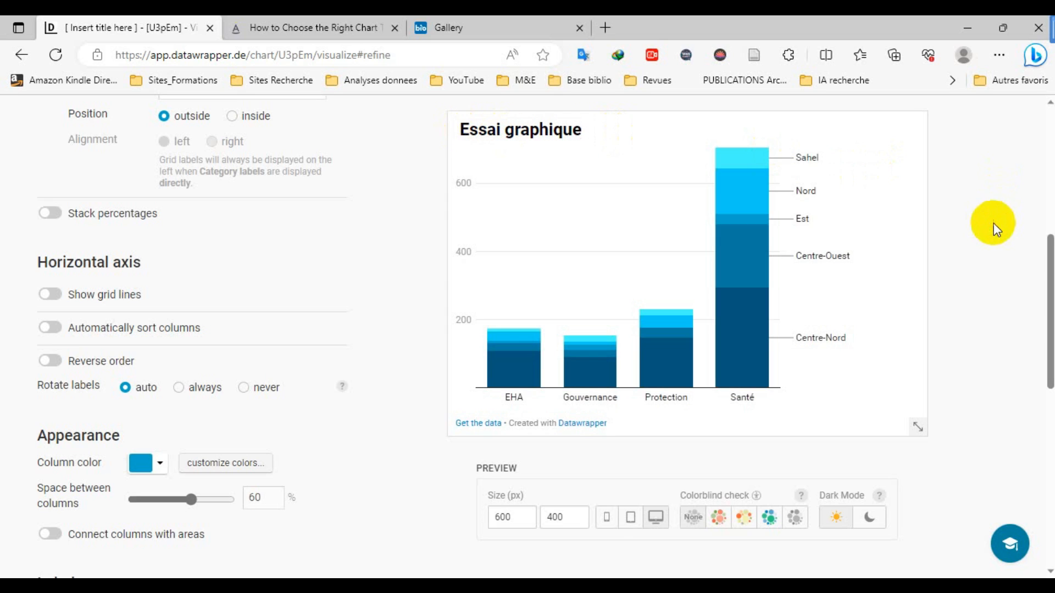
Proceed to the annotation settings and highlight the Centre-Nord element in the chart.
drag(1046, 257, 1048, 400)
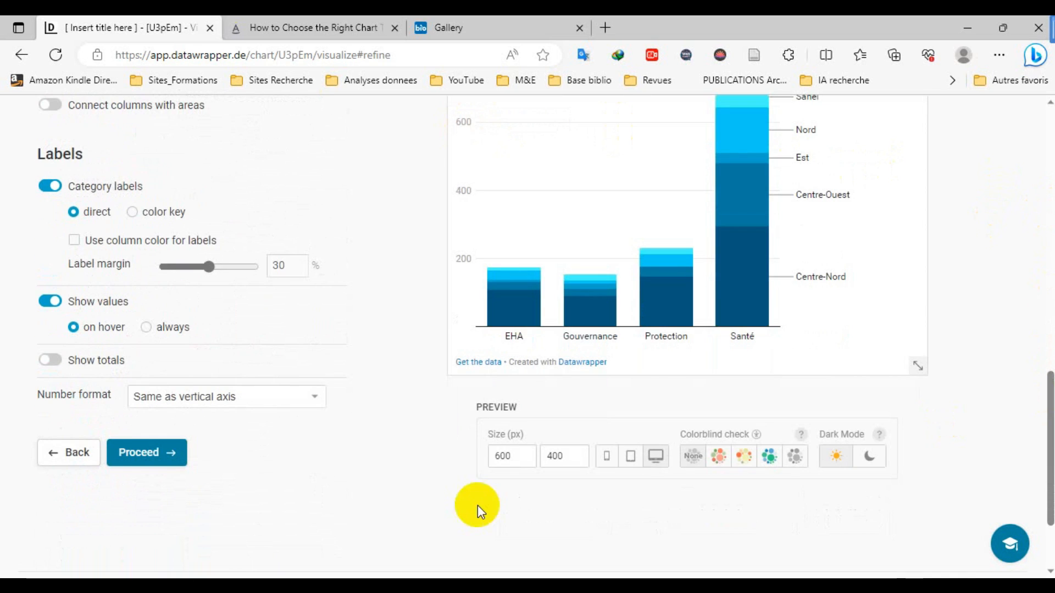
click(142, 451)
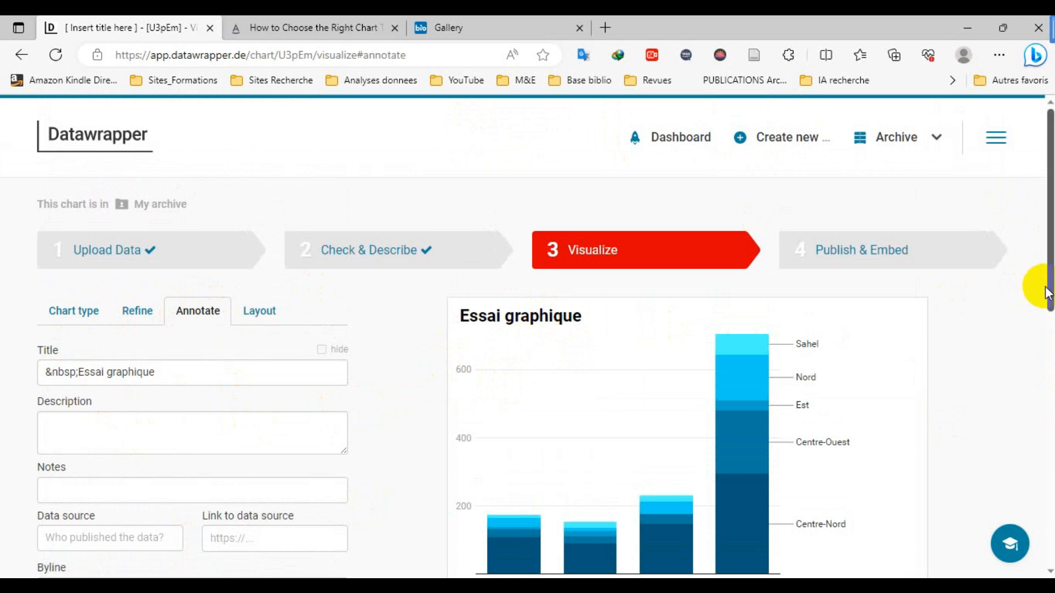
drag(1048, 290, 1048, 439)
mouse_move(1043, 451)
mouse_down()
mouse_move(1042, 463)
mouse_move(1037, 360)
mouse_move(1030, 464)
mouse_up()
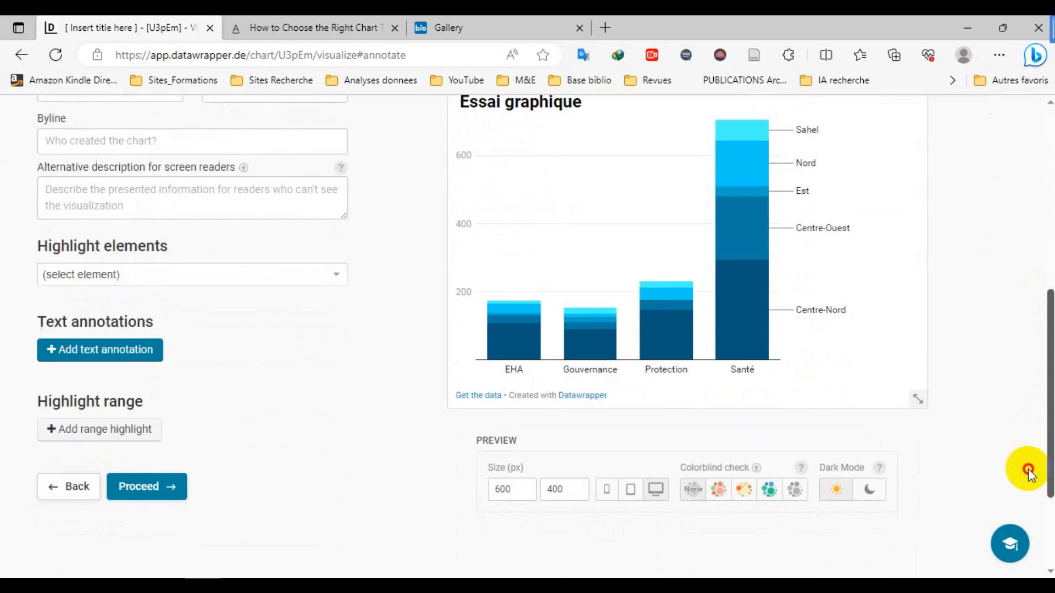
click(339, 278)
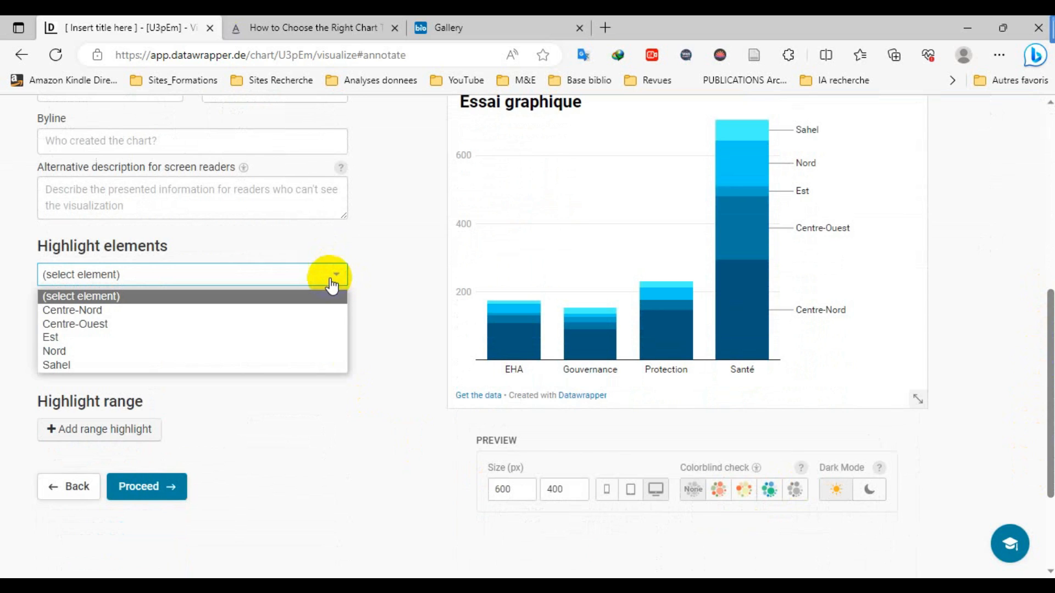
click(214, 309)
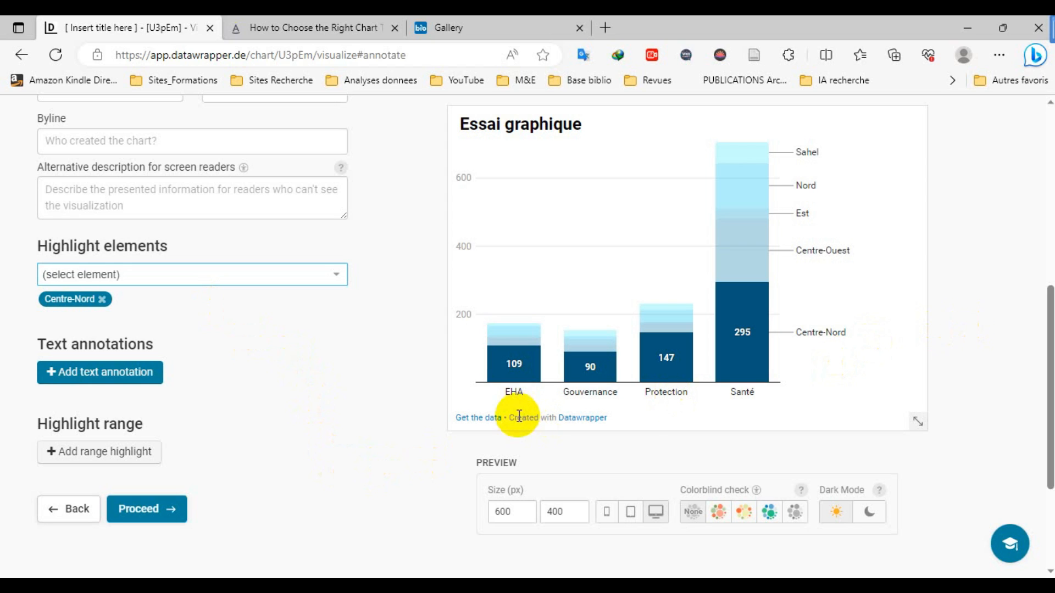
Proceed through the layout settings unchanged to the publish and embed stage.
click(183, 507)
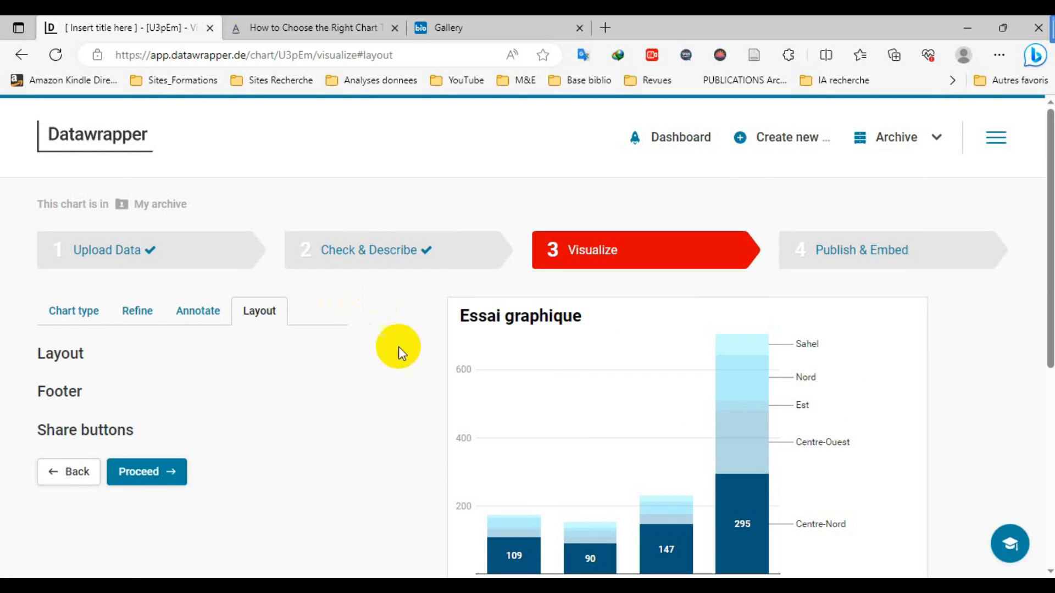
click(161, 473)
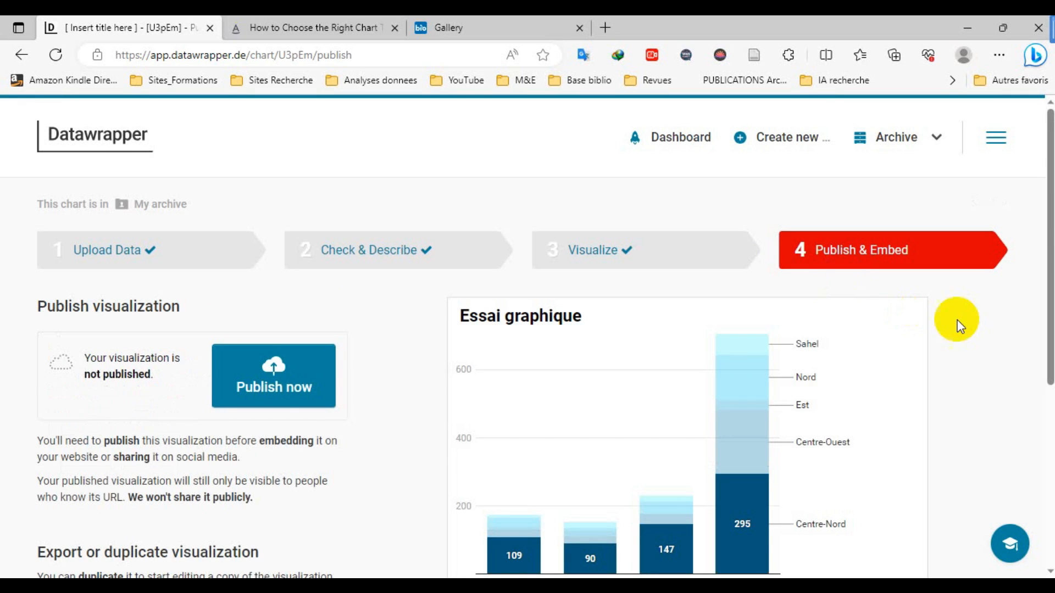
drag(1047, 306, 1049, 372)
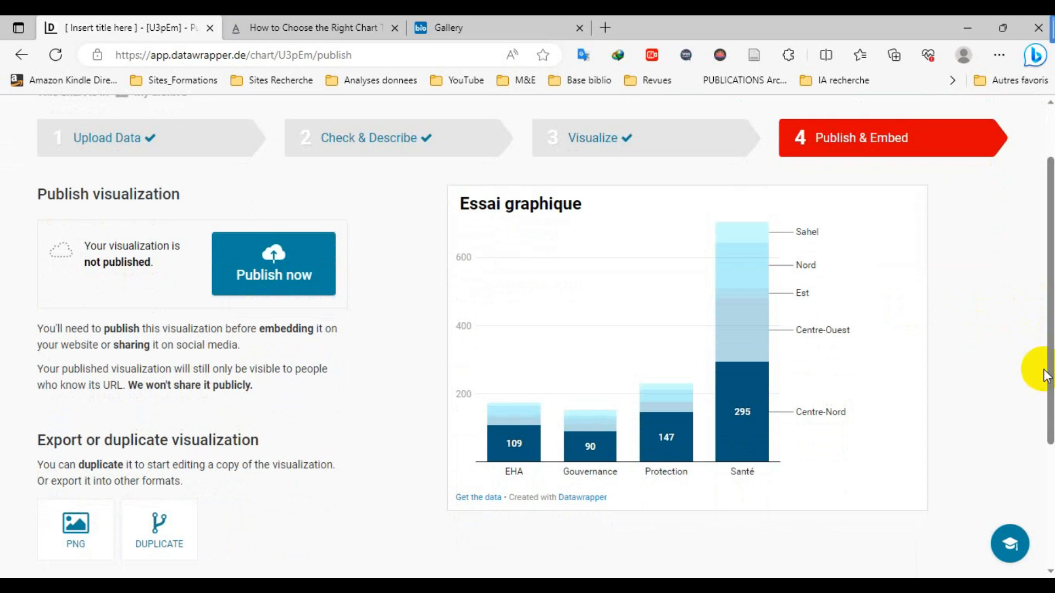
Switch to PDF-XChange Editor to view the chartchooser_french chart selection guide and return to the Datawrapper chart.
click(369, 584)
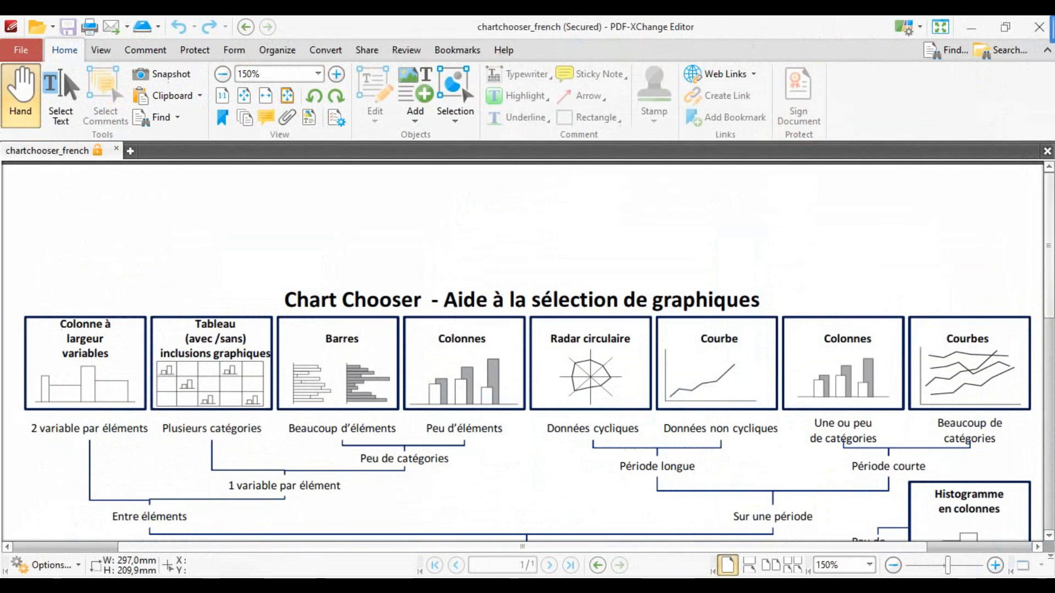
drag(1048, 251, 1036, 228)
click(974, 31)
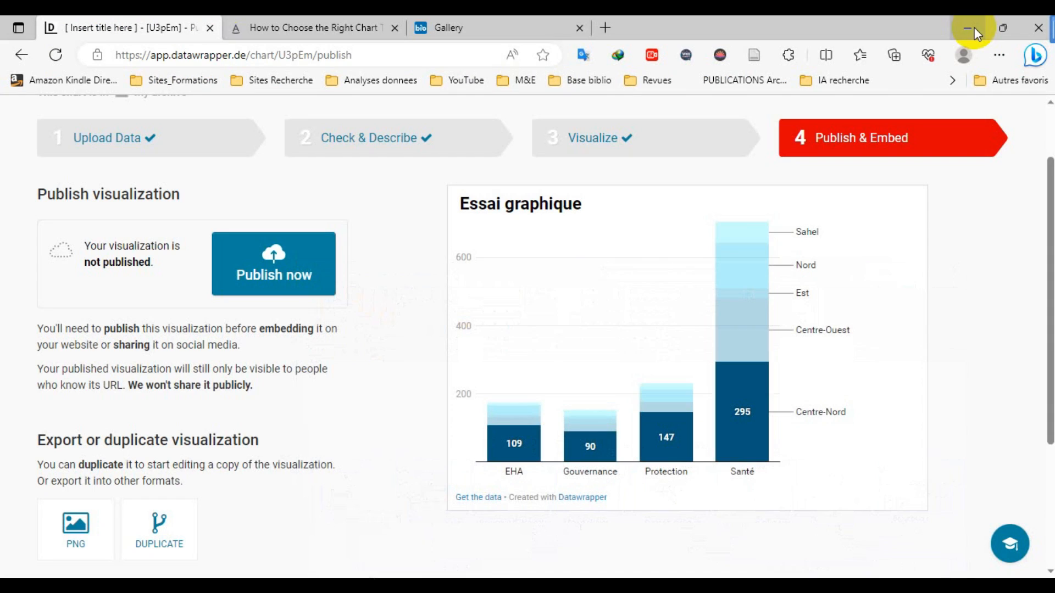
Export the chart as a static PNG image and open the downloaded file.
drag(1049, 244, 1047, 383)
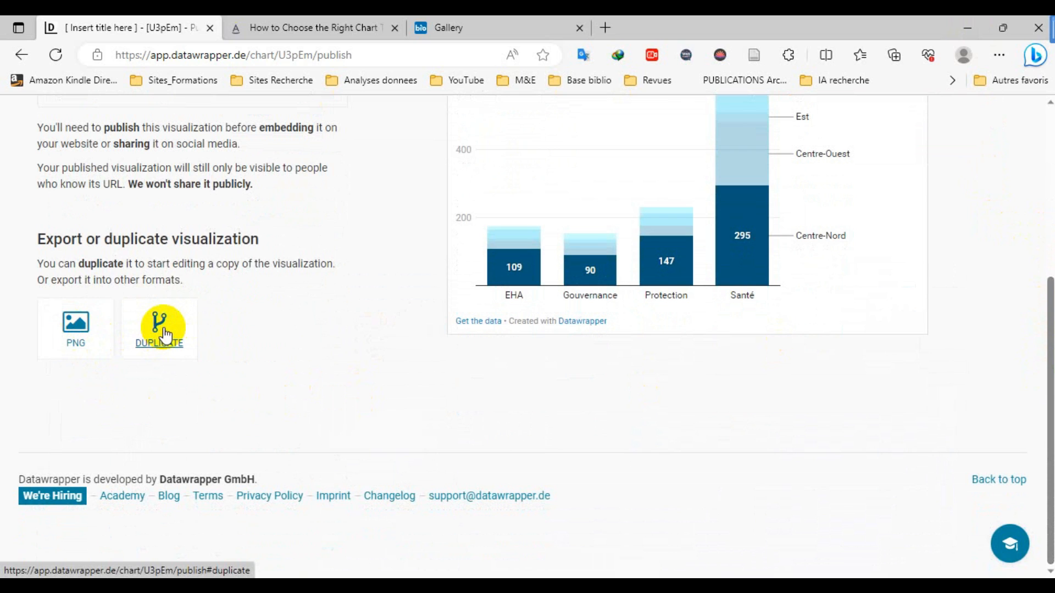
click(77, 330)
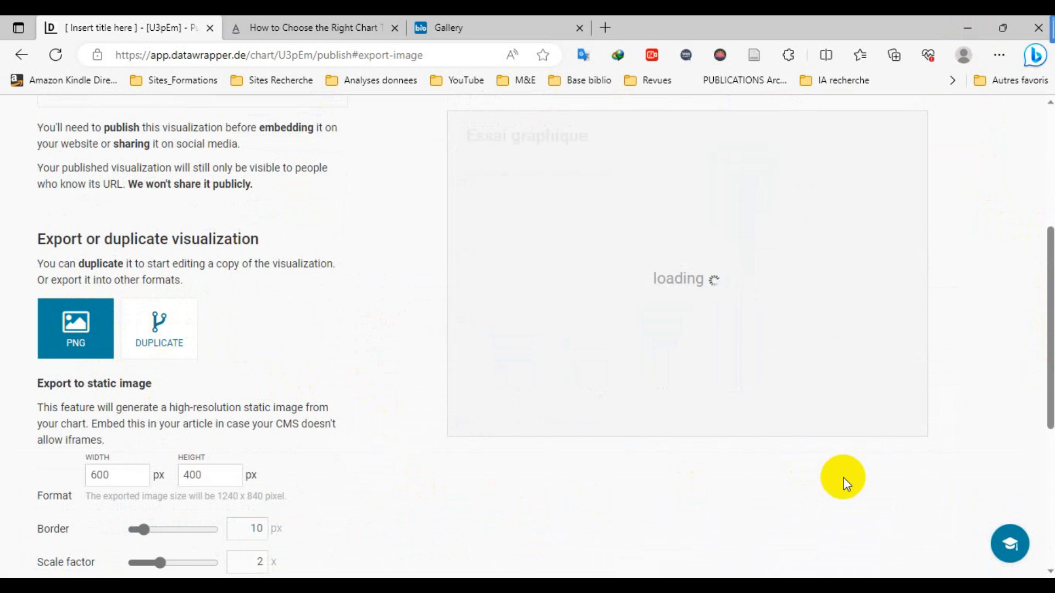
drag(1048, 371, 1047, 474)
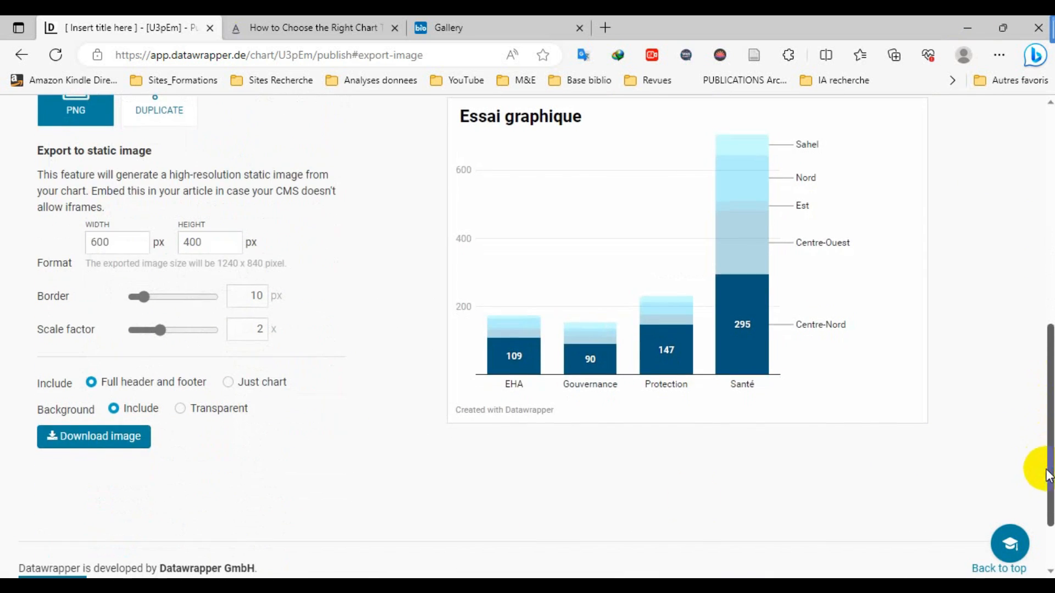
click(99, 443)
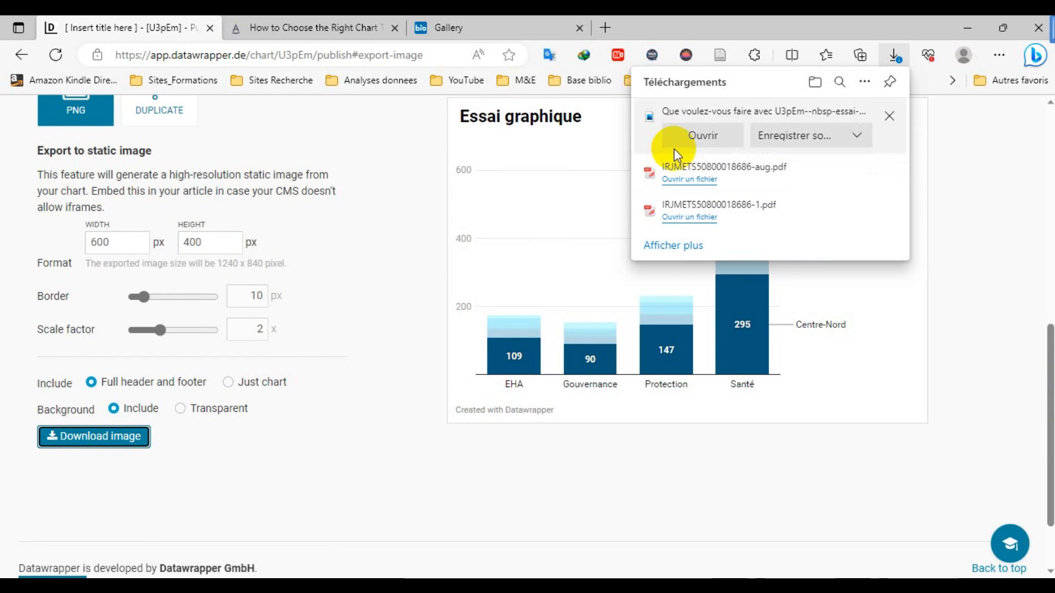
click(699, 136)
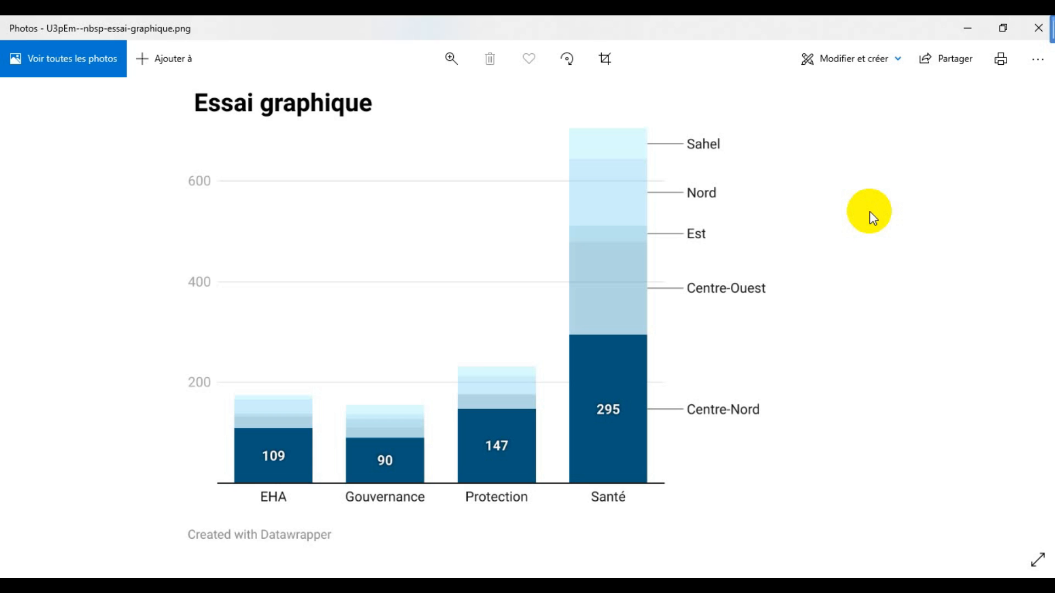
Leave the exported image, switch to the ActiveWizards article on choosing the right chart type, and translate the page into French.
click(967, 28)
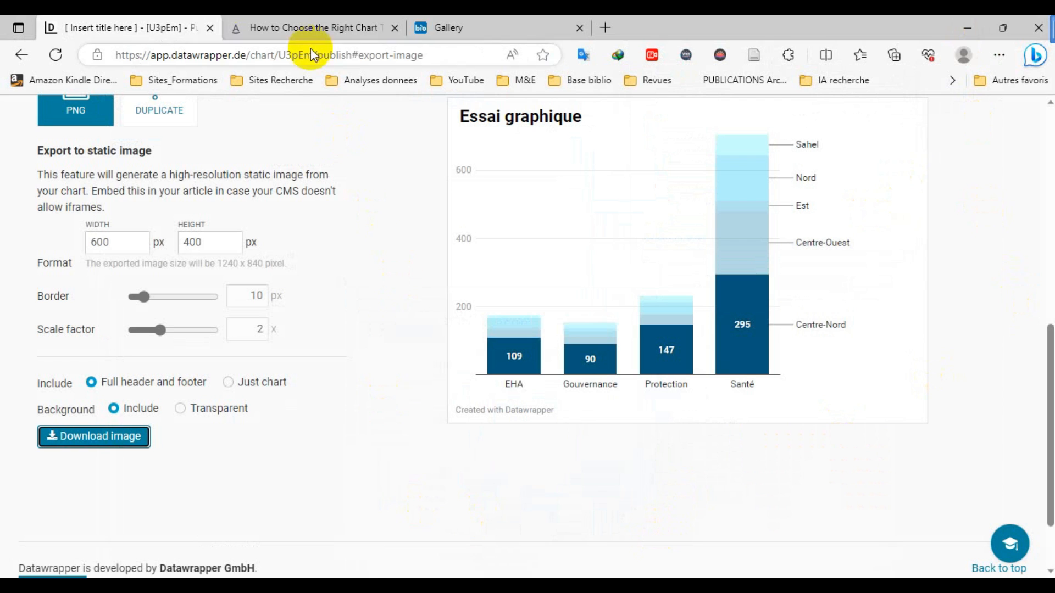
click(306, 27)
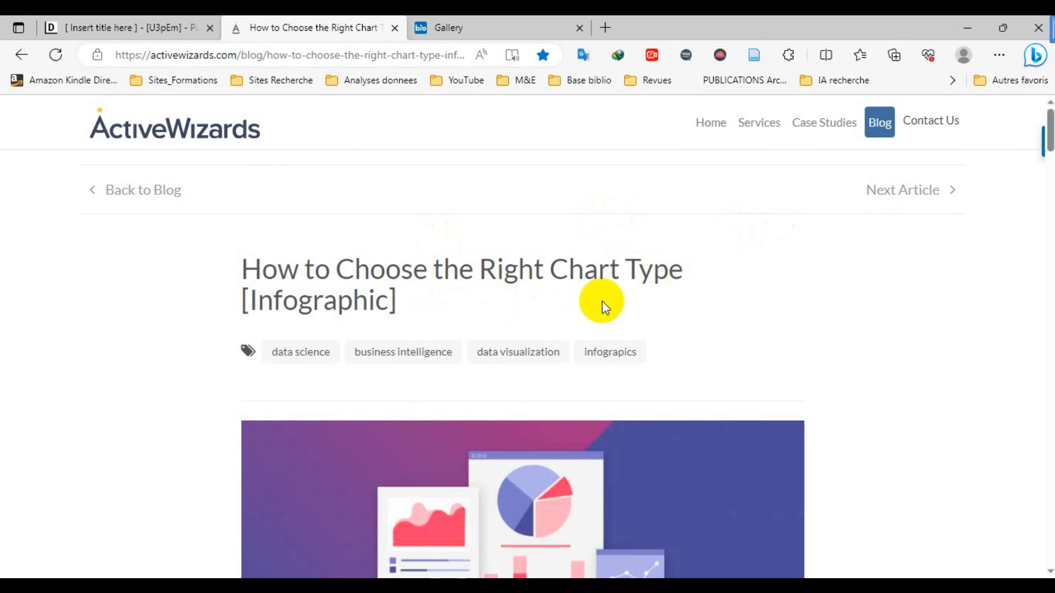
click(585, 58)
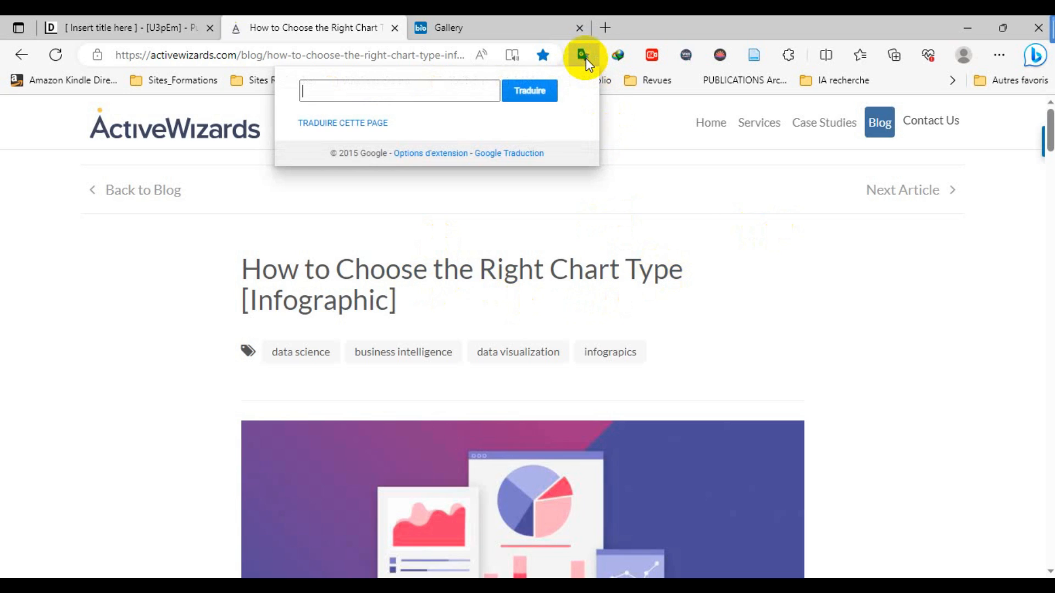
click(329, 129)
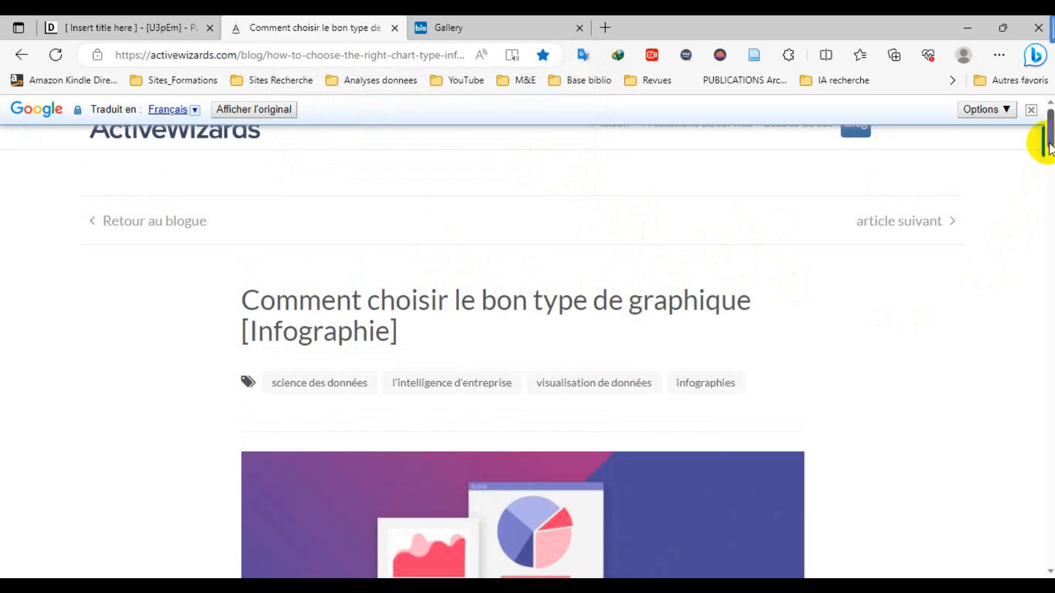
Read through the translated article, from the chart selection infographic and chart type descriptions to the conclusion.
click(1050, 146)
drag(1048, 146, 1047, 211)
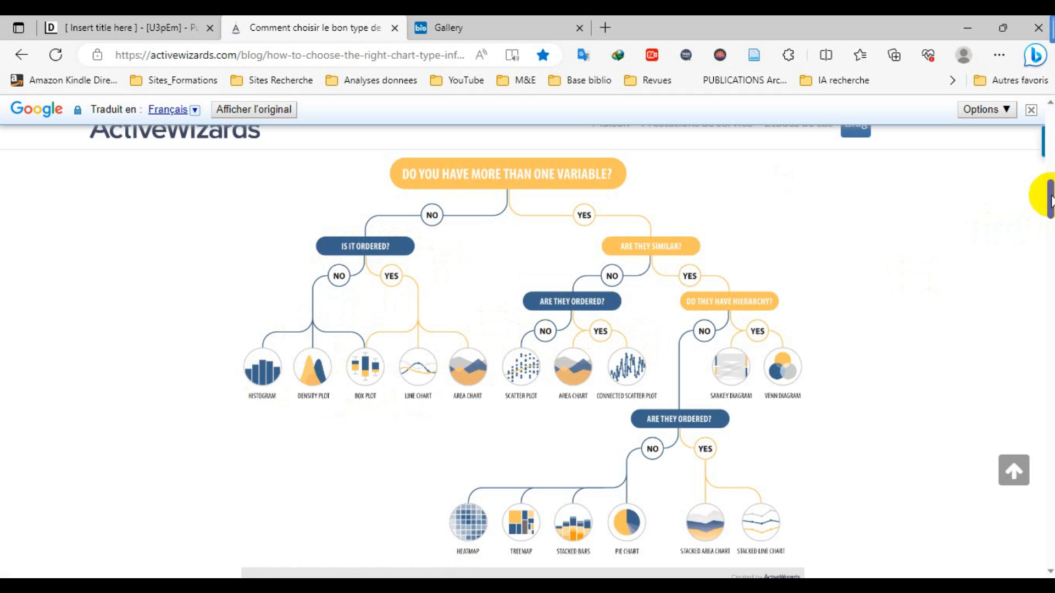
drag(1050, 199, 1050, 236)
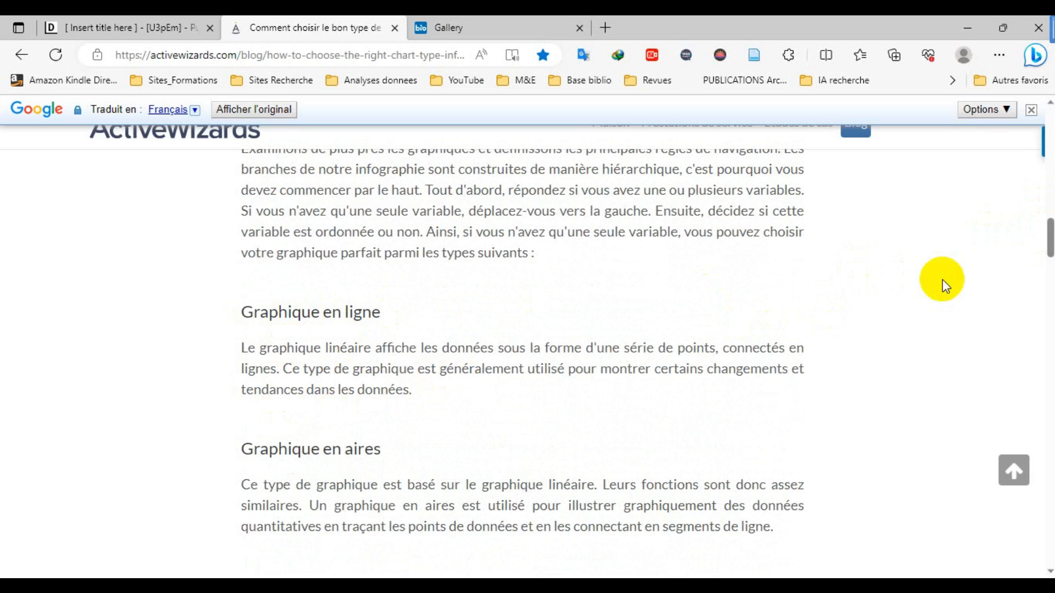
drag(1050, 243, 1050, 258)
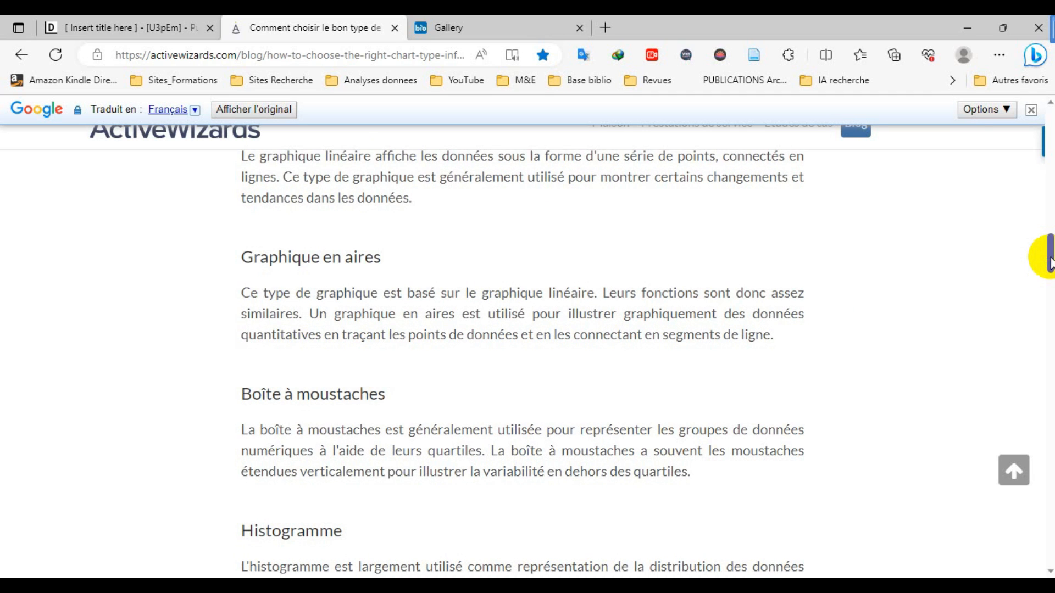
drag(1050, 258, 1049, 322)
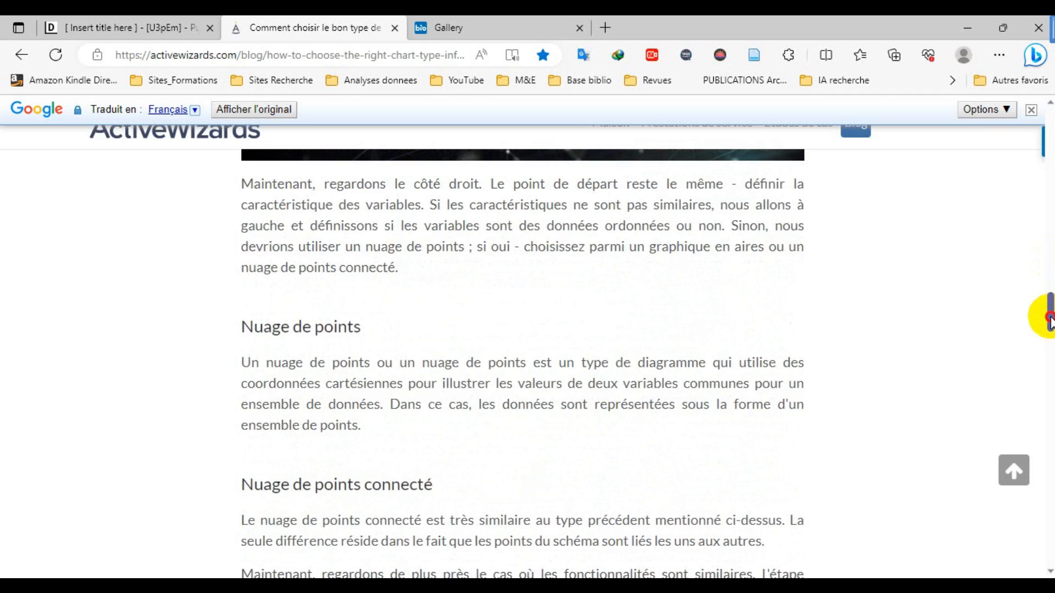
drag(1049, 321, 1050, 435)
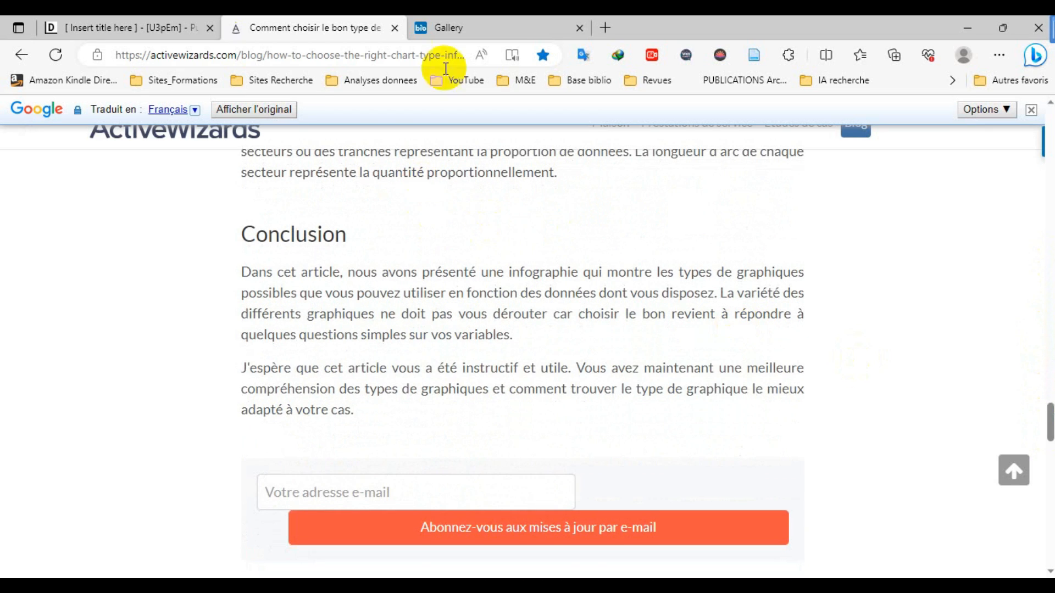
Switch to the BioRender gallery and view the account menu options.
click(492, 24)
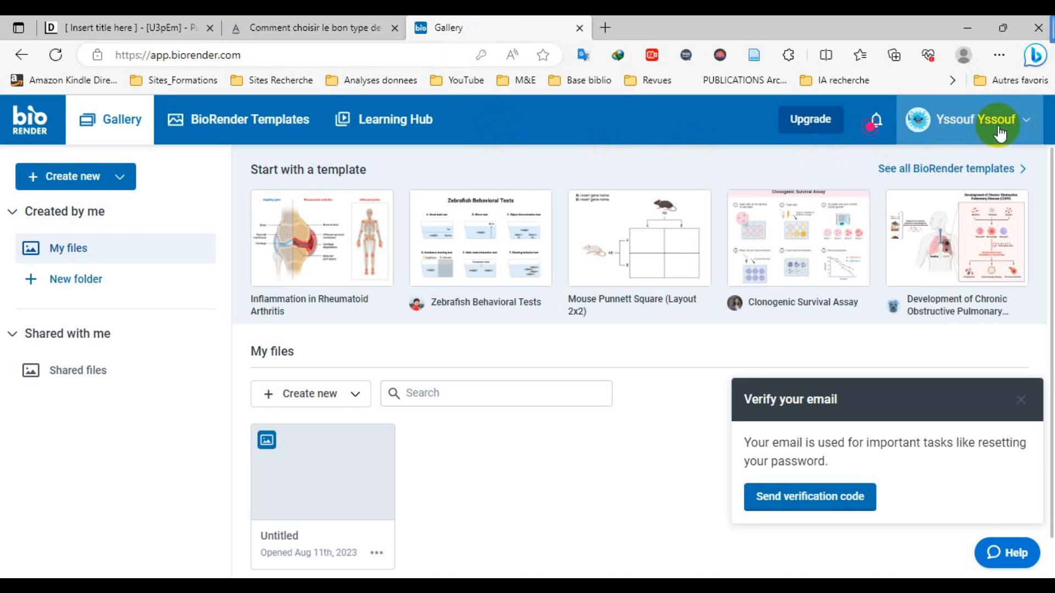
click(1024, 124)
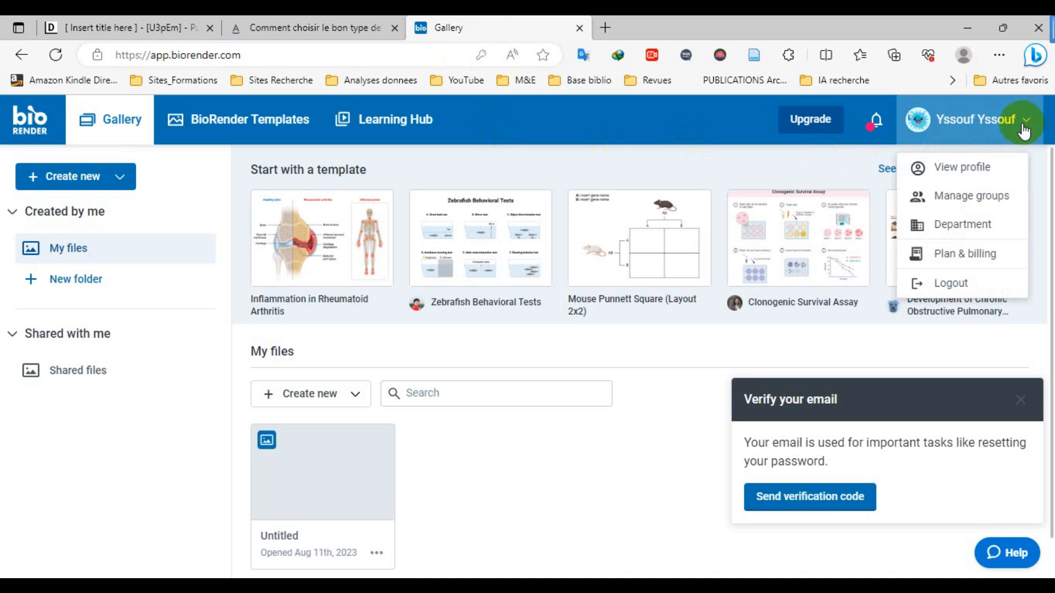
click(548, 119)
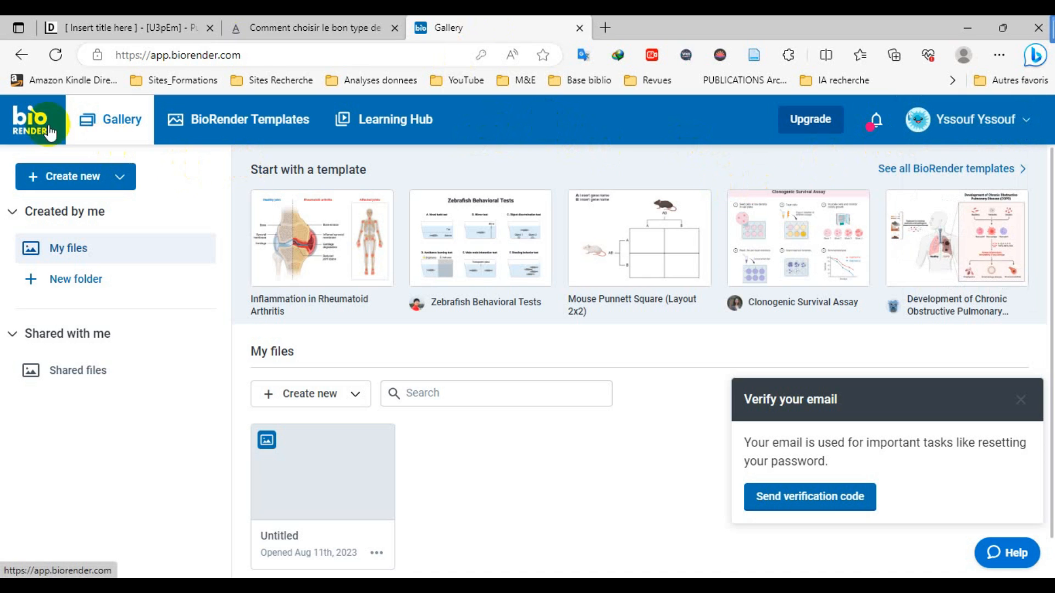
Browse the BioRender illustration templates and view the Graphical Abstracts category.
click(257, 125)
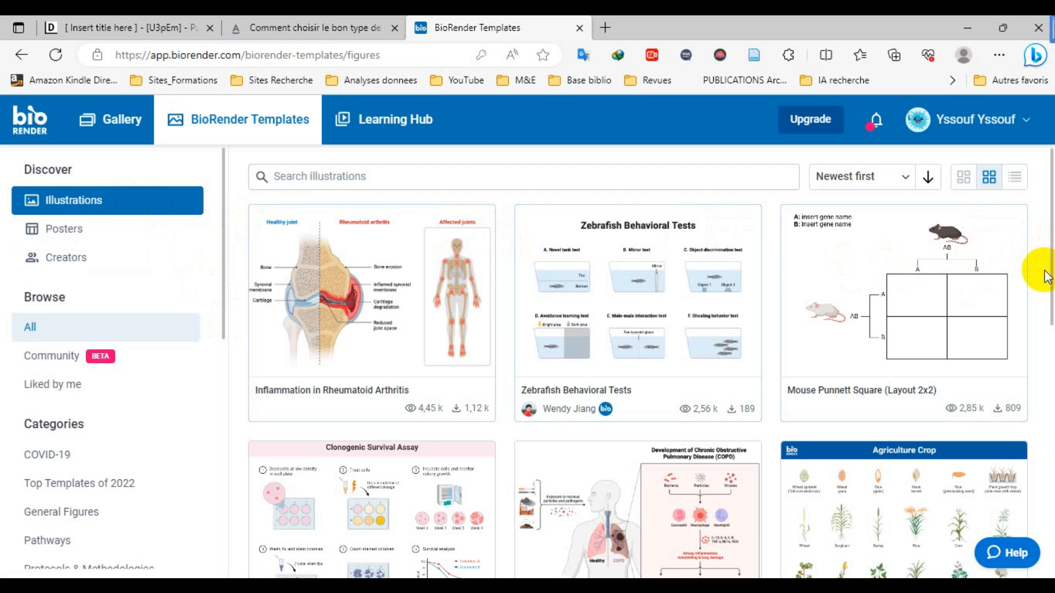
drag(1049, 272, 1049, 412)
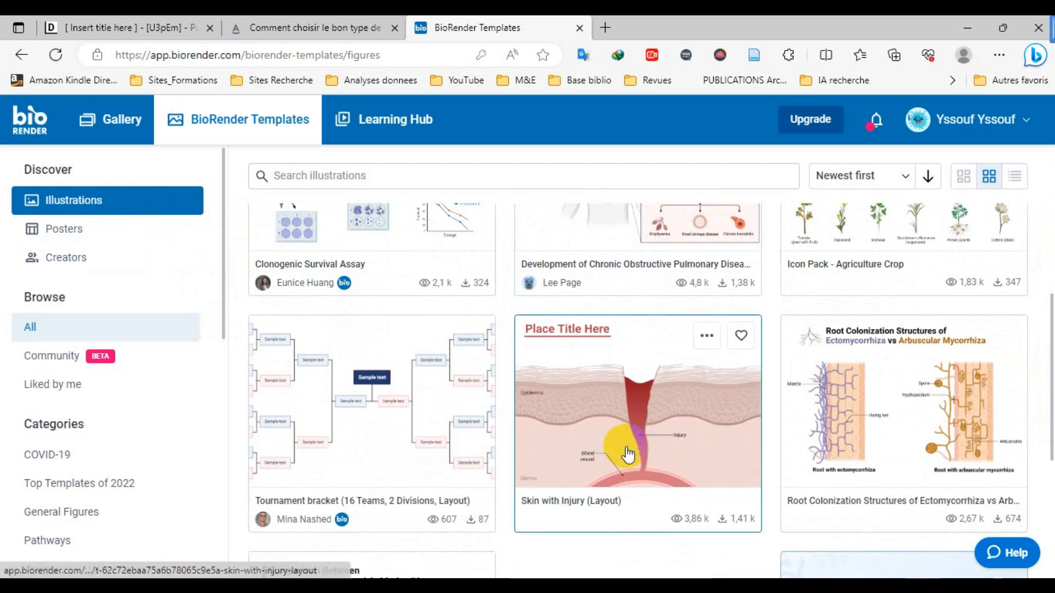
drag(222, 328, 224, 473)
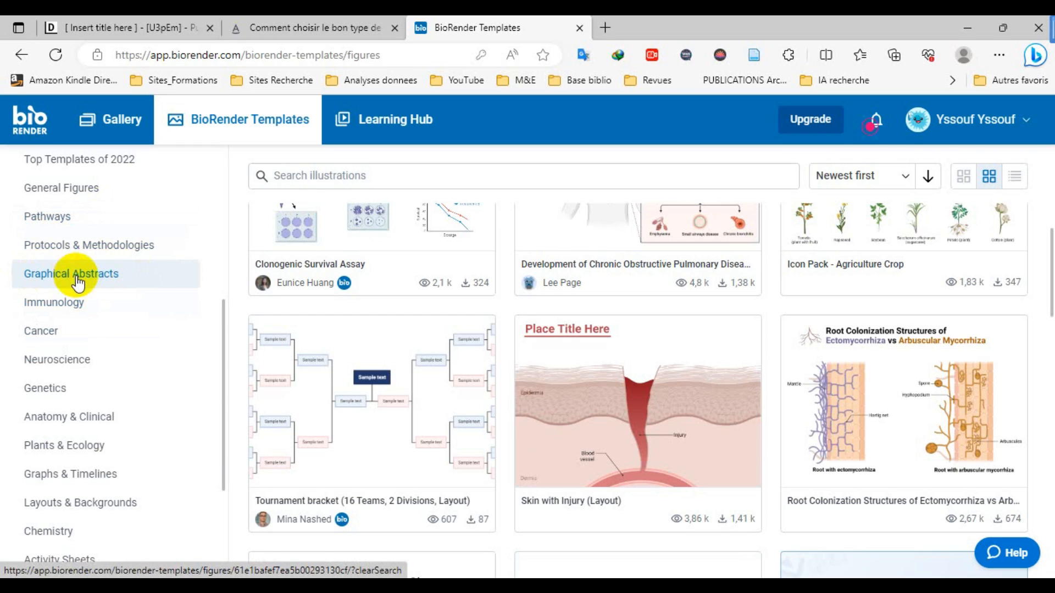
click(85, 278)
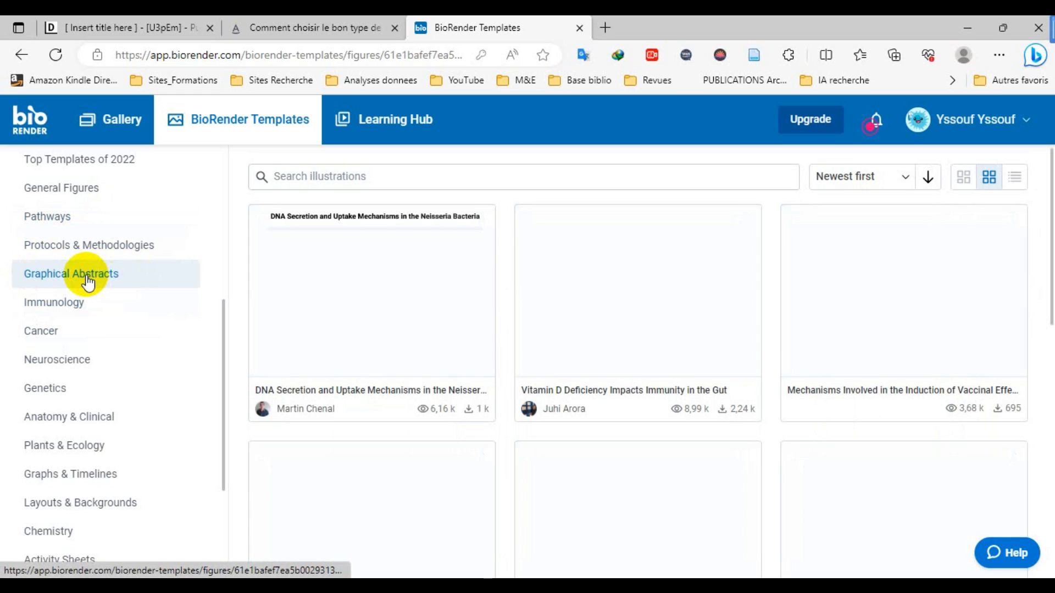
mouse_move(348, 274)
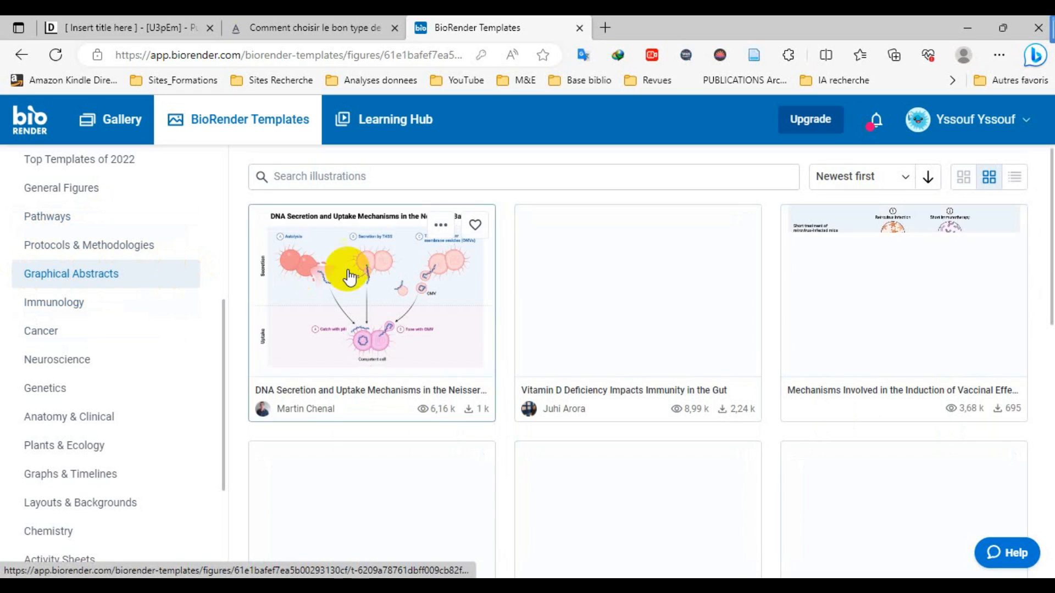
mouse_move(902, 273)
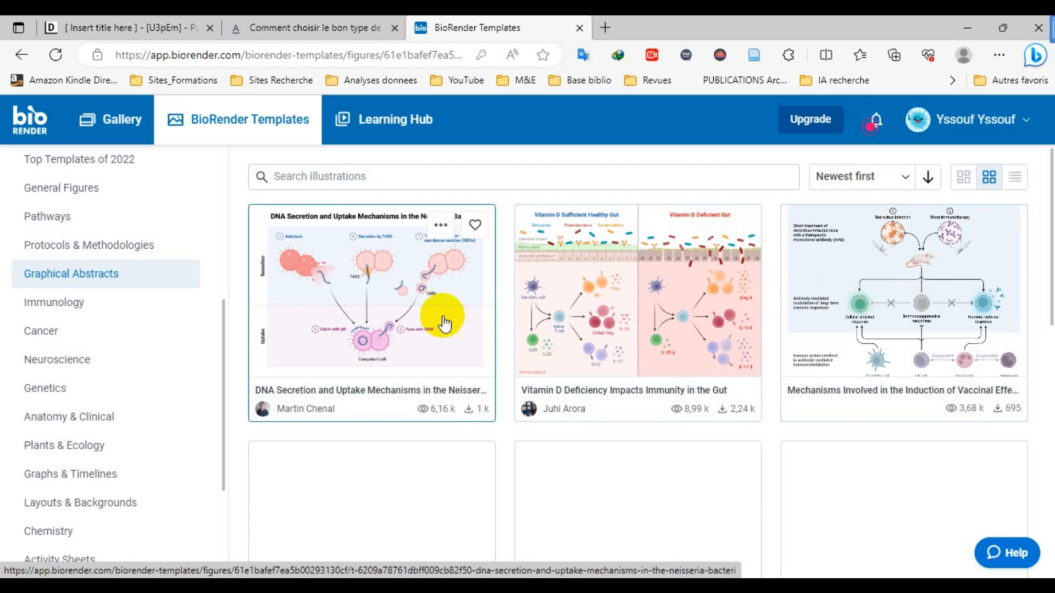
Browse the BioRender poster templates and preview the Icahn School of Medicine Poster Template.
drag(223, 362, 227, 199)
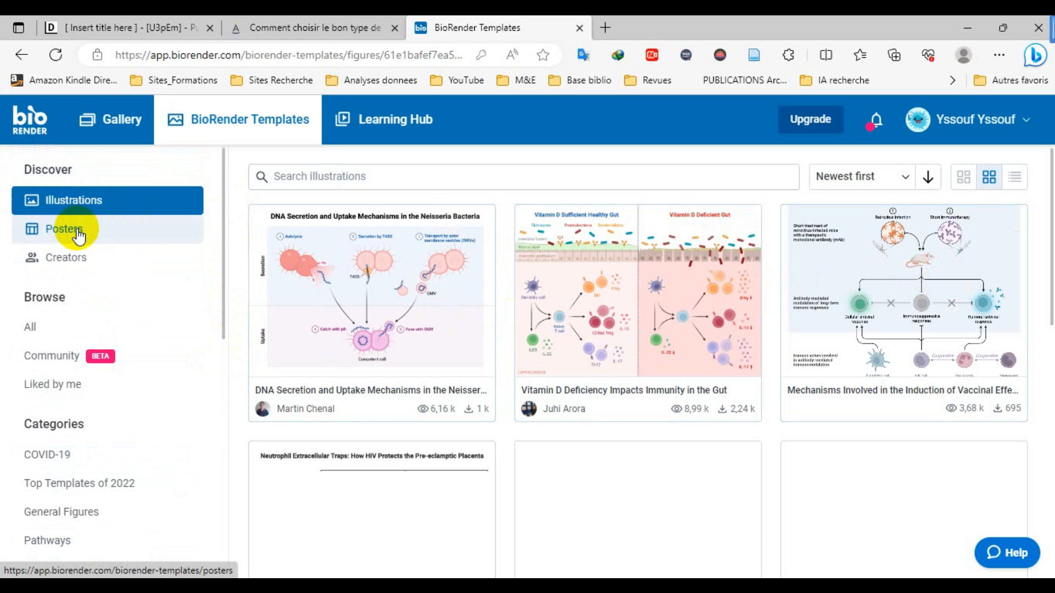
click(77, 230)
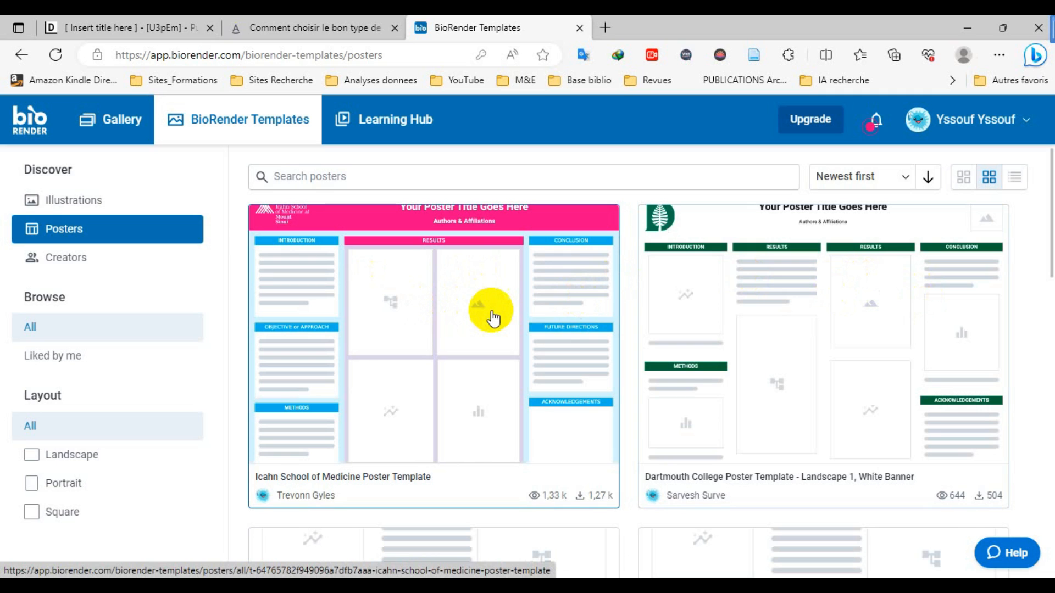
click(491, 311)
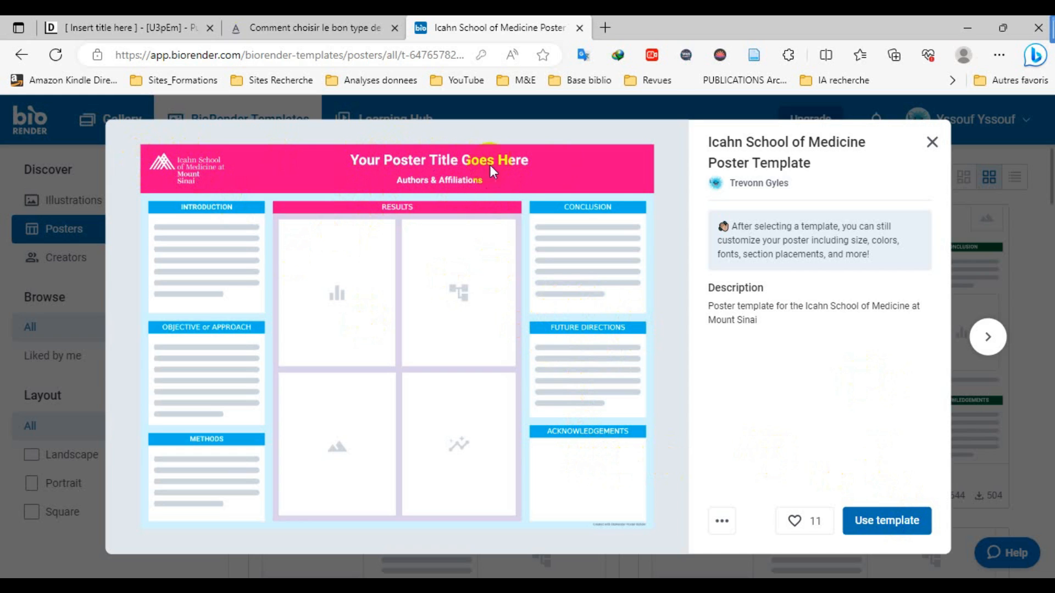
click(931, 143)
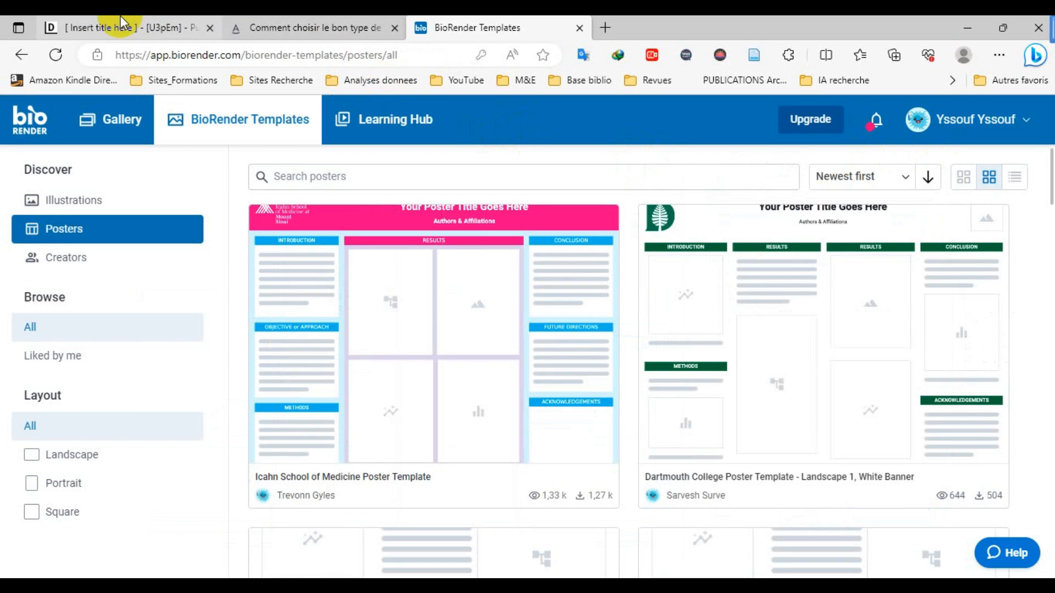
Return to the Datawrapper chart and view the beginning of its Publish & Embed page.
mouse_move(121, 22)
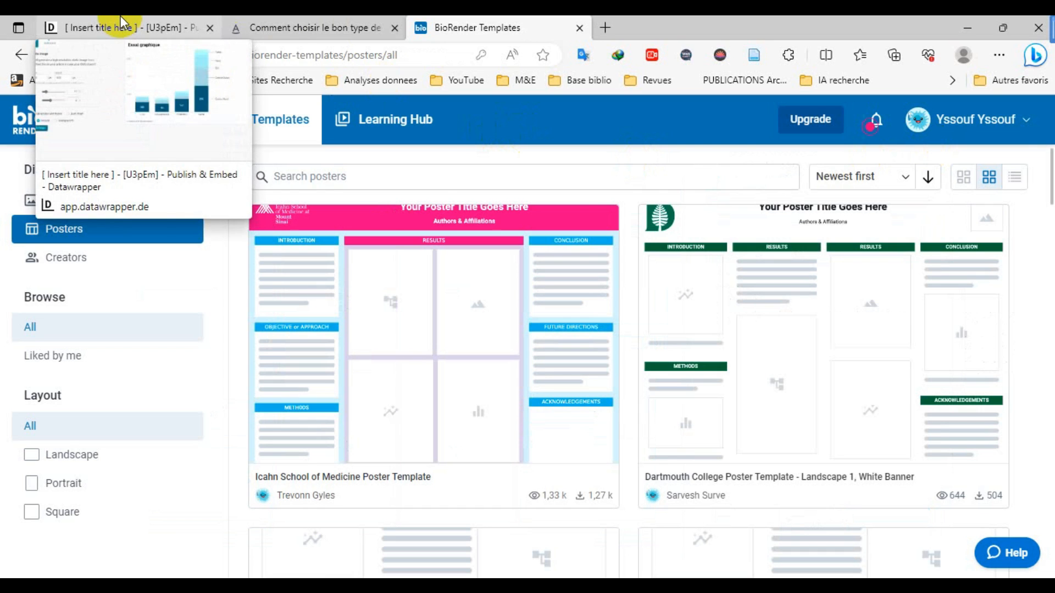
click(157, 26)
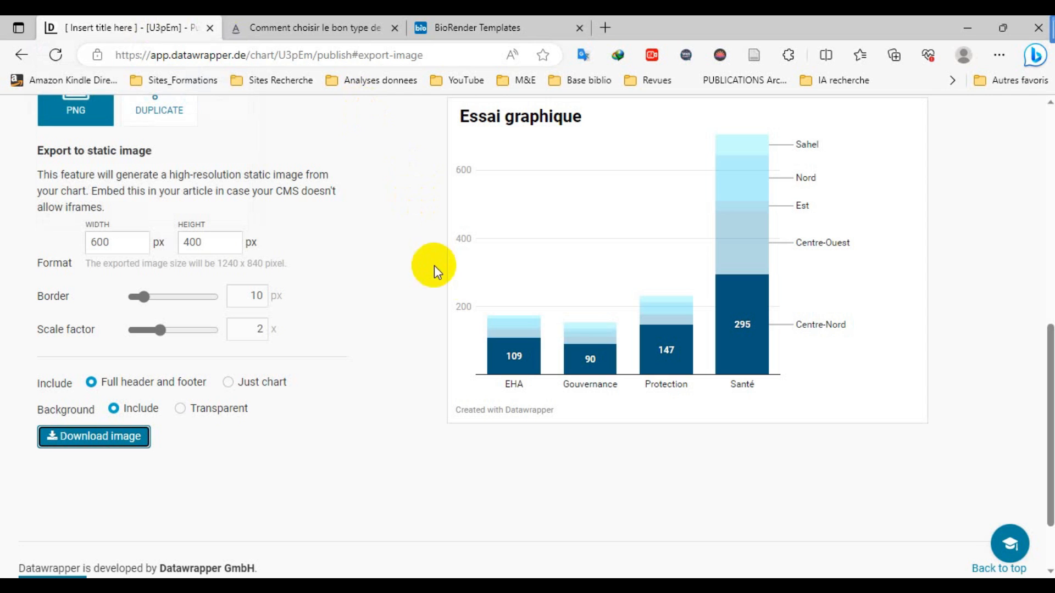
drag(1041, 345, 1046, 132)
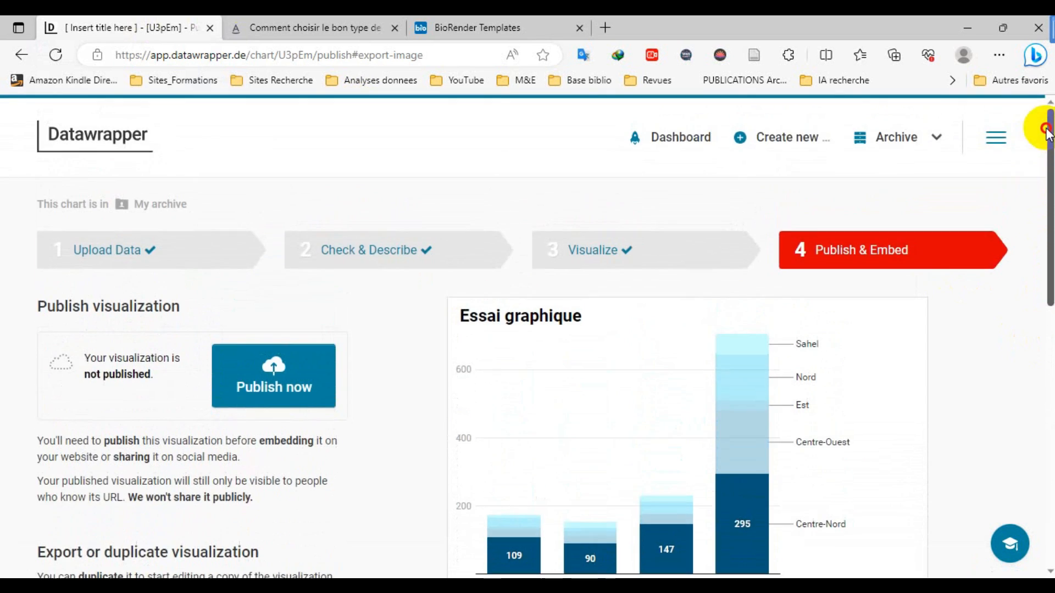